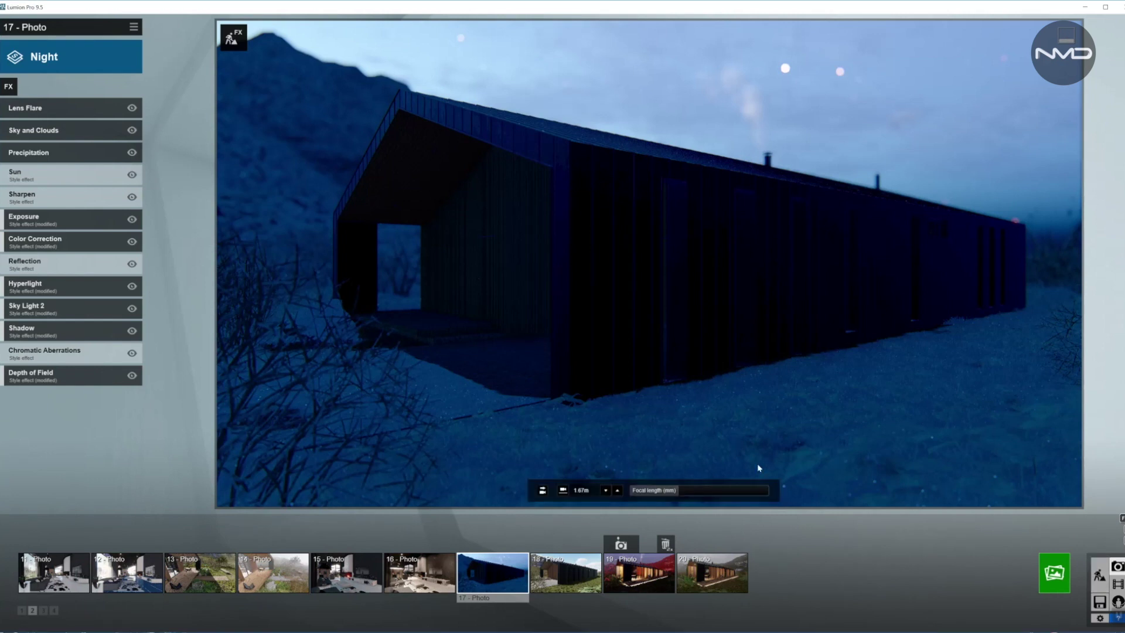
- Raise the Emissive value of the recessed ceiling-light material under the porch roof, save it and preview it in night photo 17
{"action": "left_click", "coordinate": [1099, 575]}
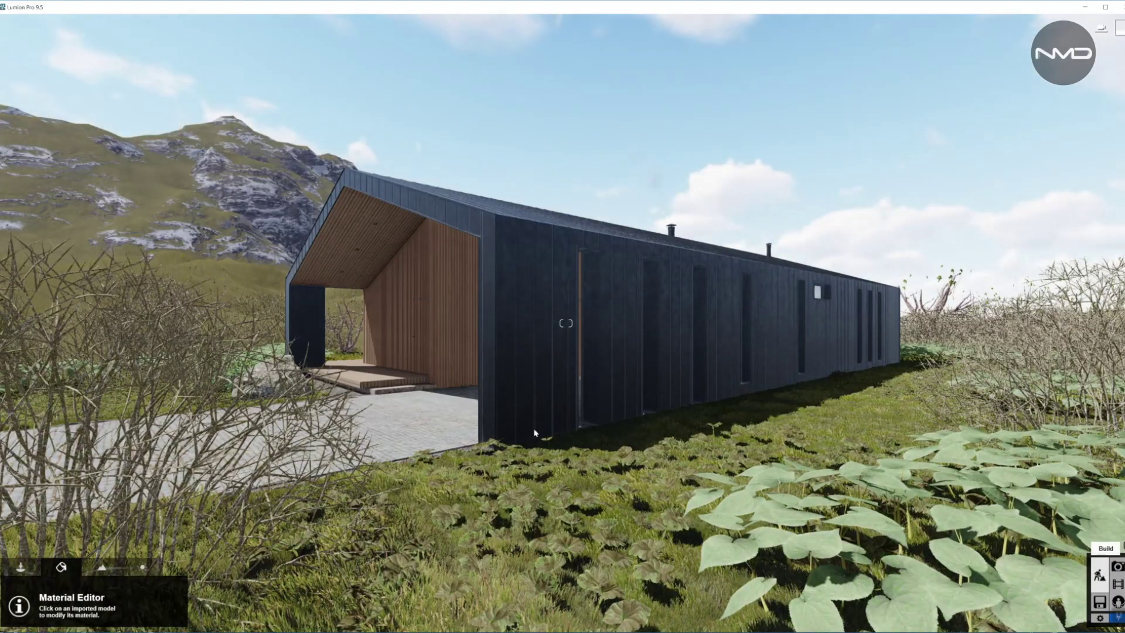
{"action": "right_click_drag", "start_coordinate": [792, 501], "coordinate": [580, 468]}
{"action": "key", "text": "w"}
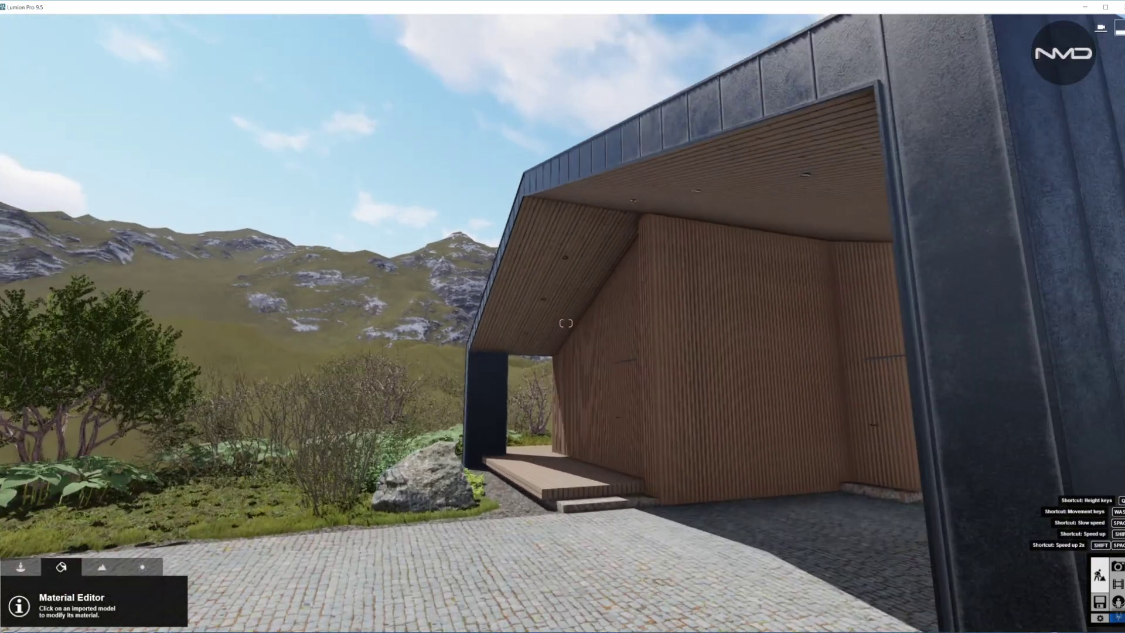
{"action": "key", "text": "w"}
{"action": "right_click_drag", "start_coordinate": [474, 410], "coordinate": [467, 320]}
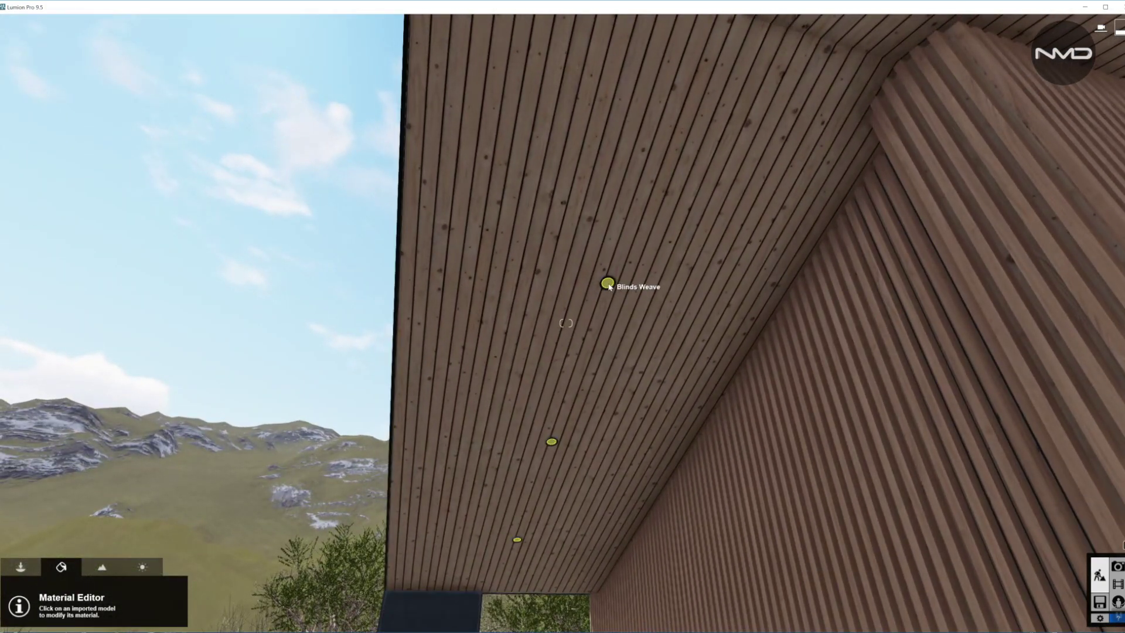
{"action": "left_click", "coordinate": [609, 285]}
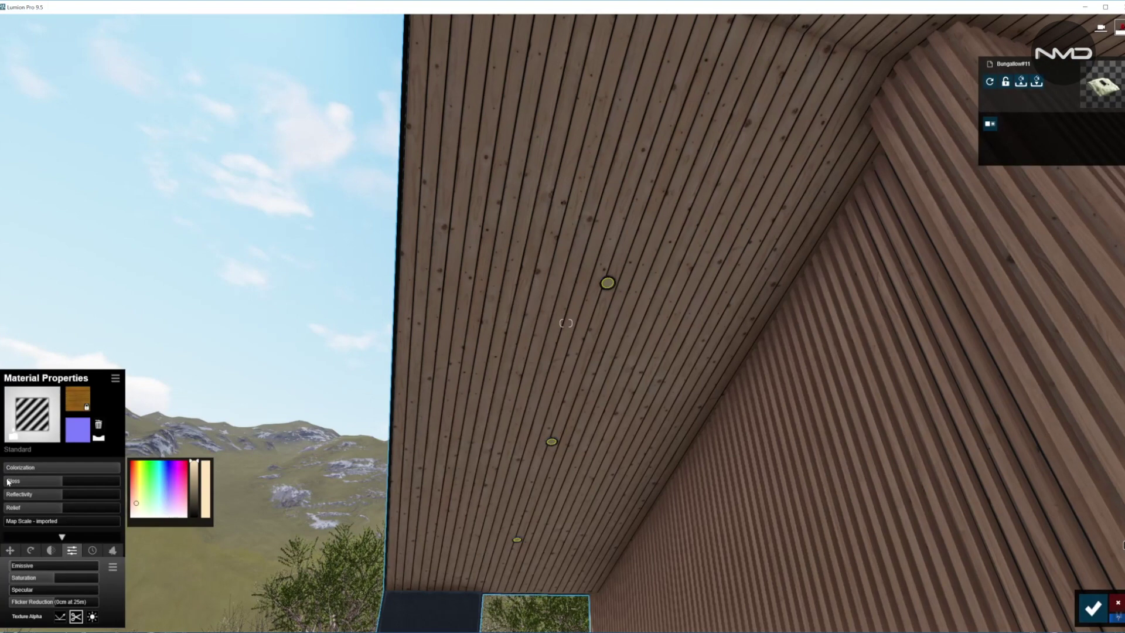
{"action": "left_click_drag", "start_coordinate": [20, 567], "coordinate": [47, 567]}
{"action": "left_click", "coordinate": [1092, 608]}
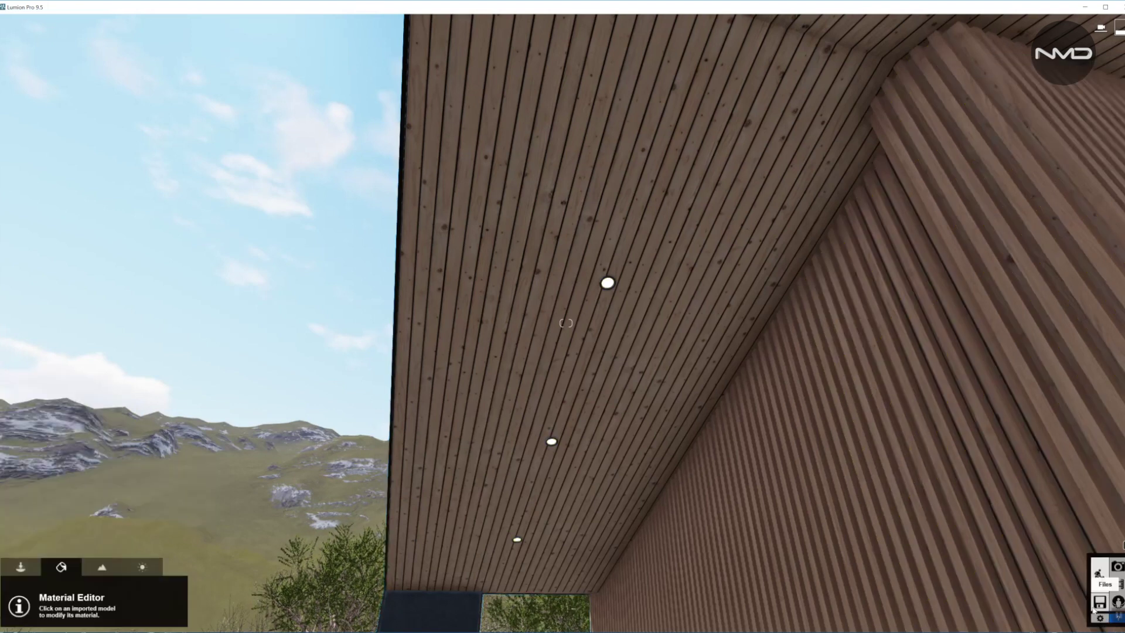
{"action": "left_click", "coordinate": [1118, 567]}
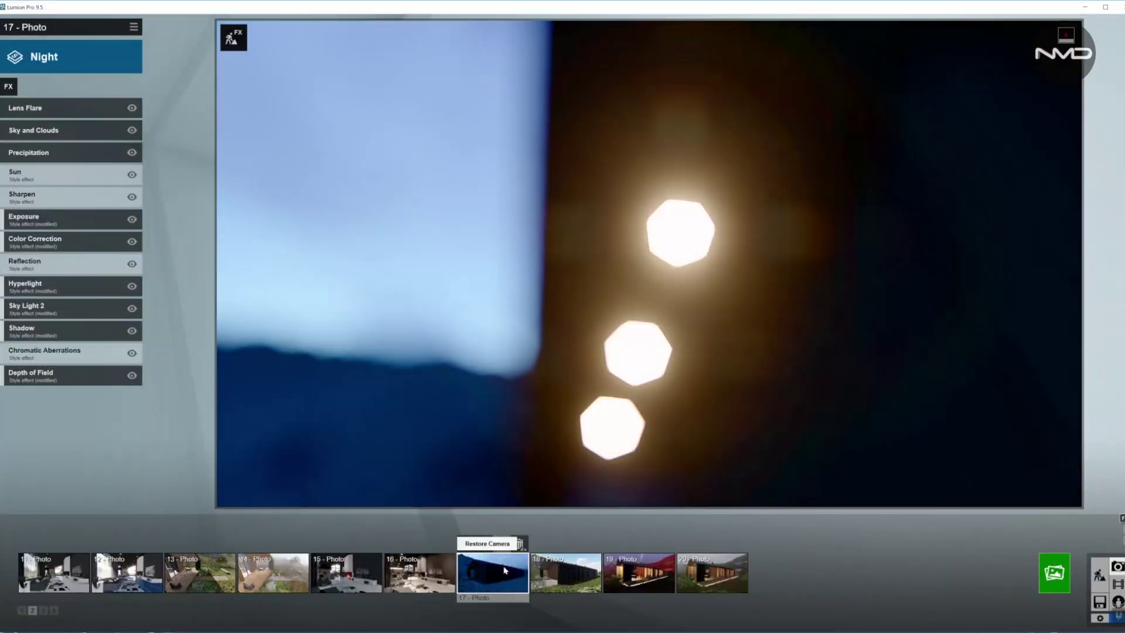
{"action": "left_click", "coordinate": [505, 569]}
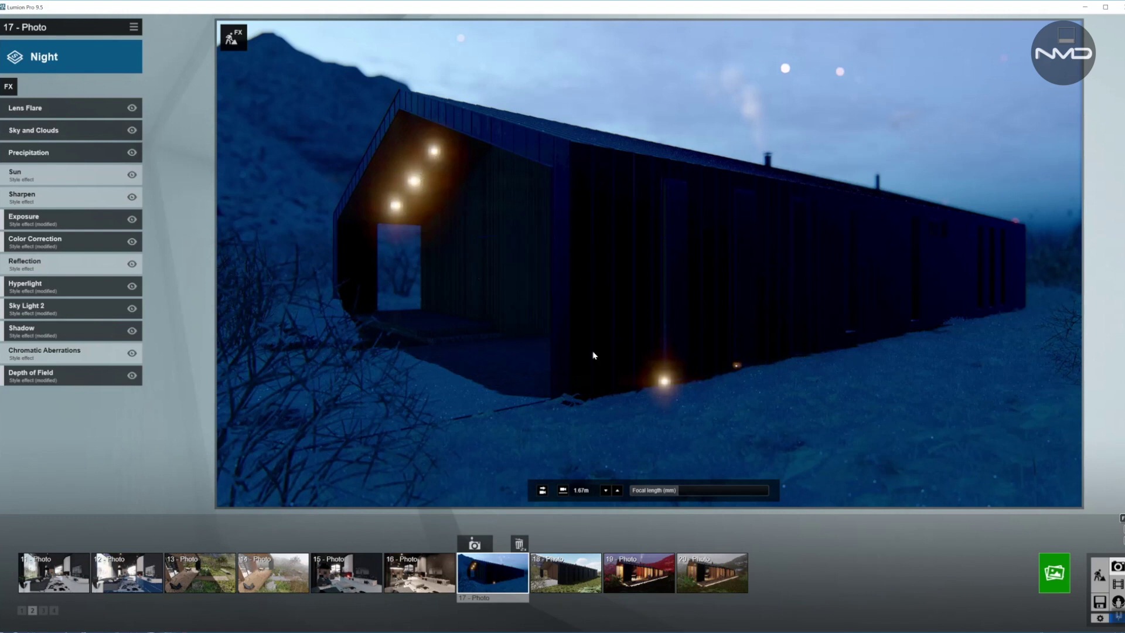
- Return to building with the Objects tools and make layer 2 visible
{"action": "left_click", "coordinate": [1099, 576]}
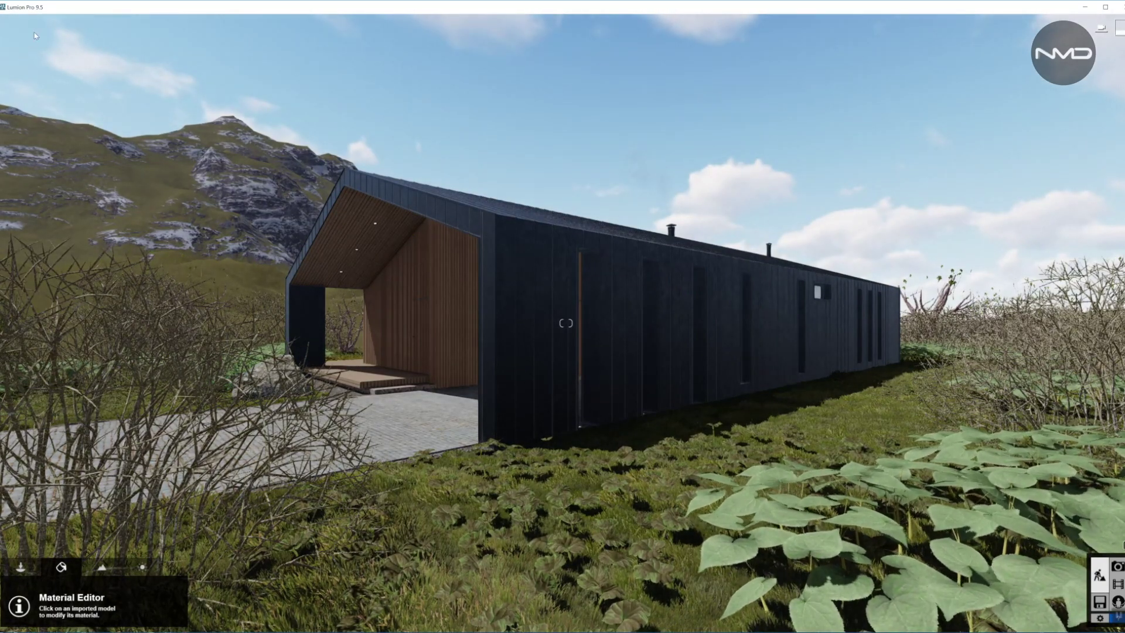
{"action": "left_click", "coordinate": [22, 567]}
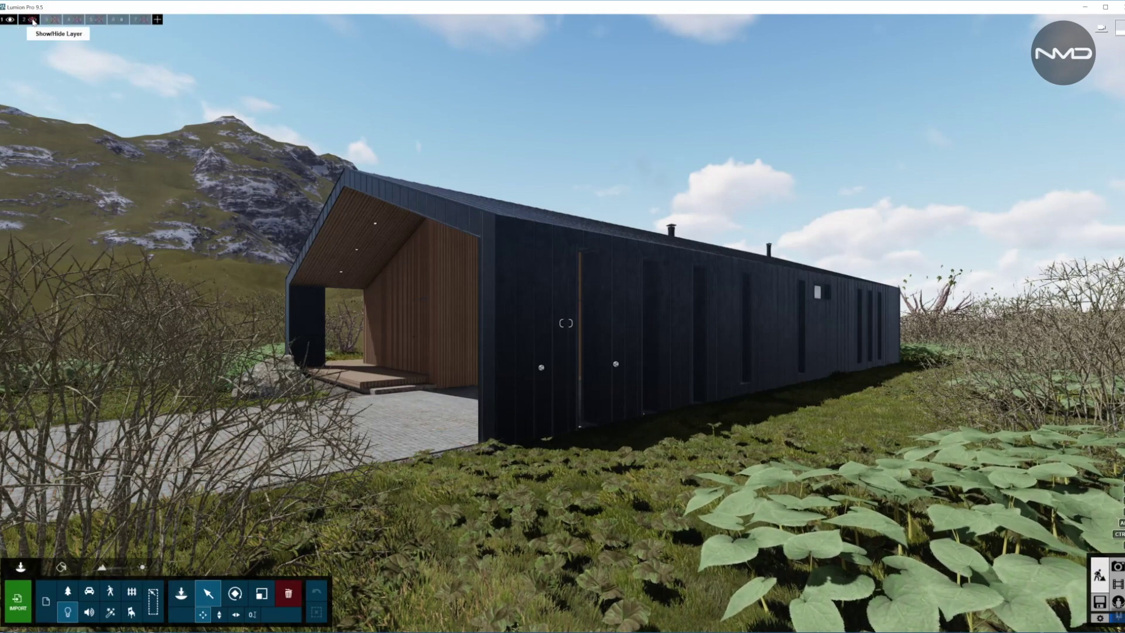
{"action": "left_click", "coordinate": [32, 19]}
- Select the upward spotlight below the window slot nearest the porch and slightly adjust its warm colour
{"action": "right_click_drag", "start_coordinate": [649, 439], "coordinate": [767, 477]}
{"action": "key", "text": "w"}
{"action": "key", "text": "s"}
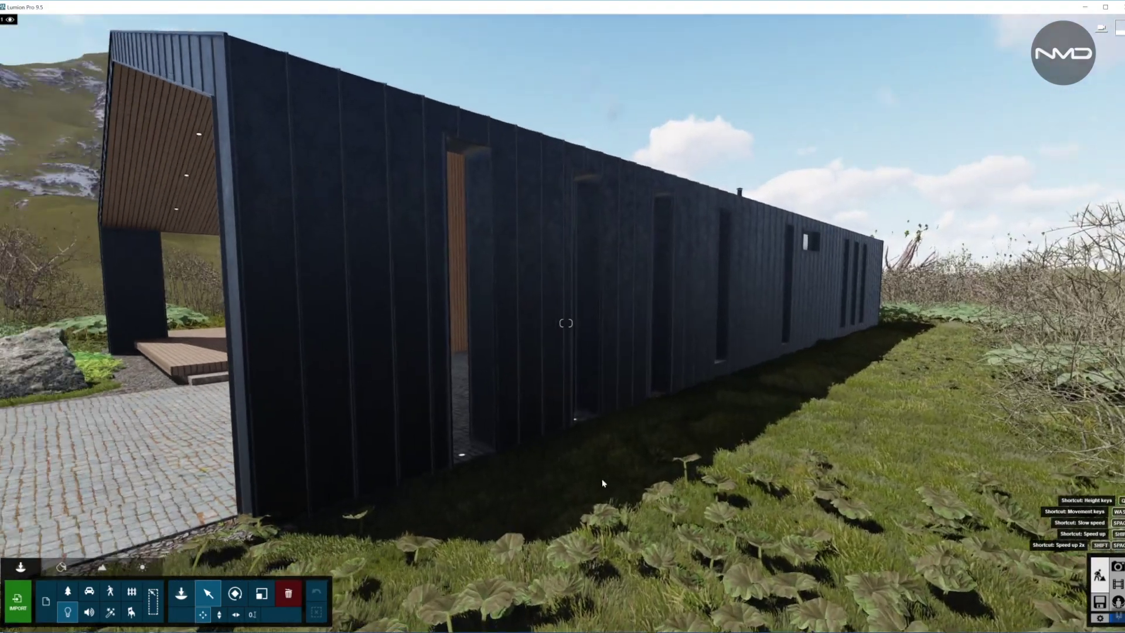
{"action": "left_click", "coordinate": [510, 452]}
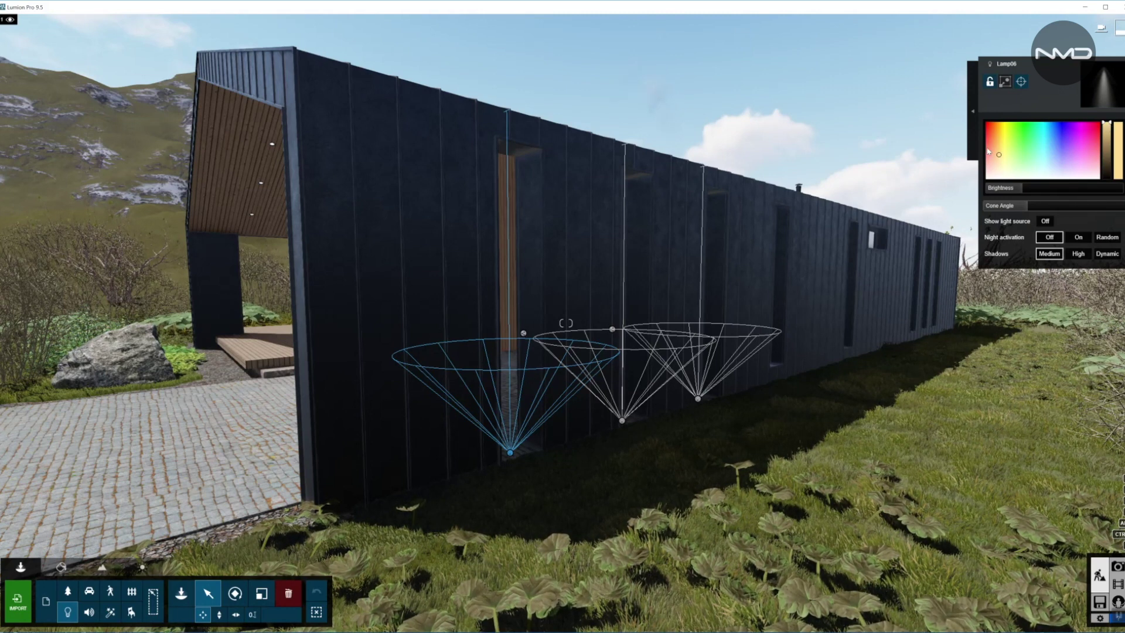
{"action": "left_click_drag", "start_coordinate": [998, 153], "coordinate": [997, 154]}
{"action": "mouse_move", "coordinate": [1030, 190]}
- Look along the side facade's uplights and preview them from the saved camera of night photo 17
{"action": "key", "text": "w"}
{"action": "right_click_drag", "start_coordinate": [587, 275], "coordinate": [688, 279]}
{"action": "key", "text": "s"}
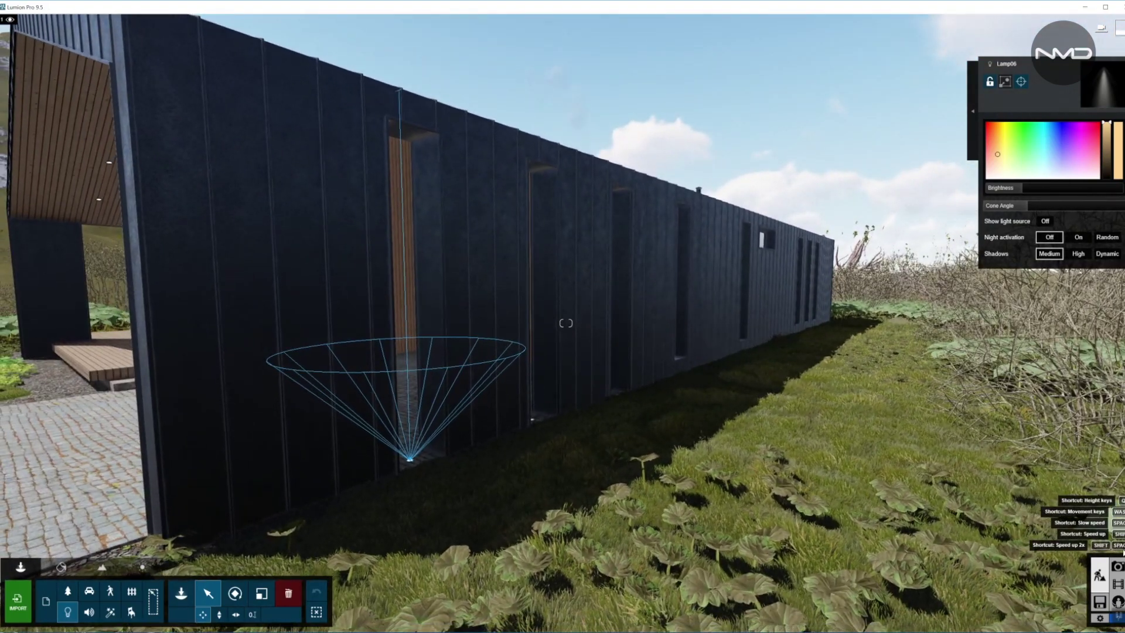
{"action": "left_click", "coordinate": [1117, 566]}
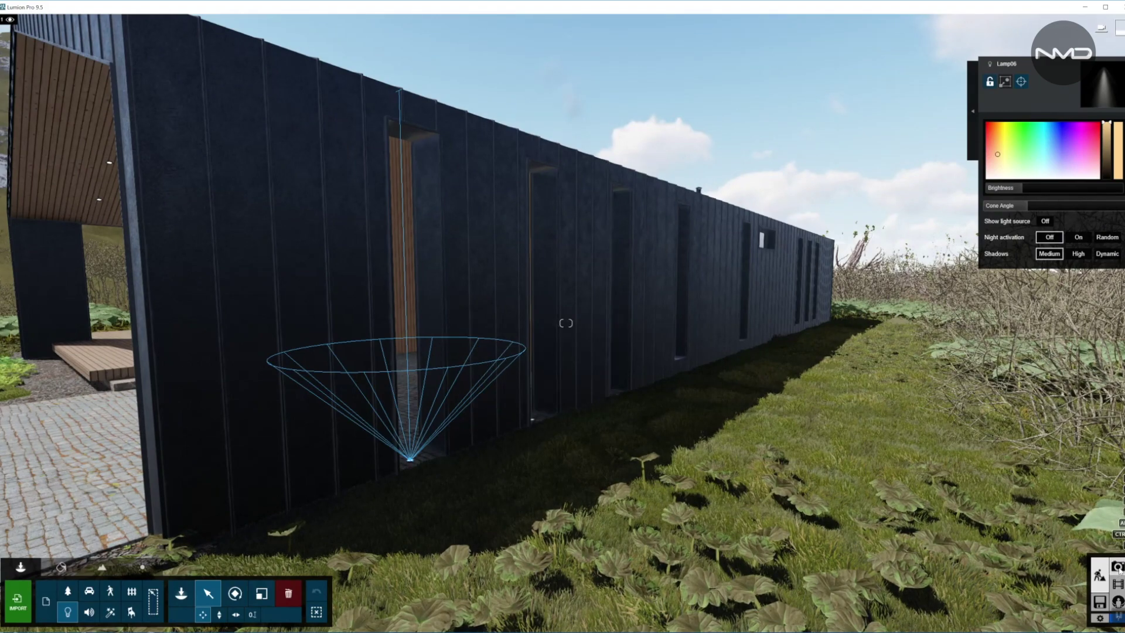
{"action": "left_click", "coordinate": [482, 579]}
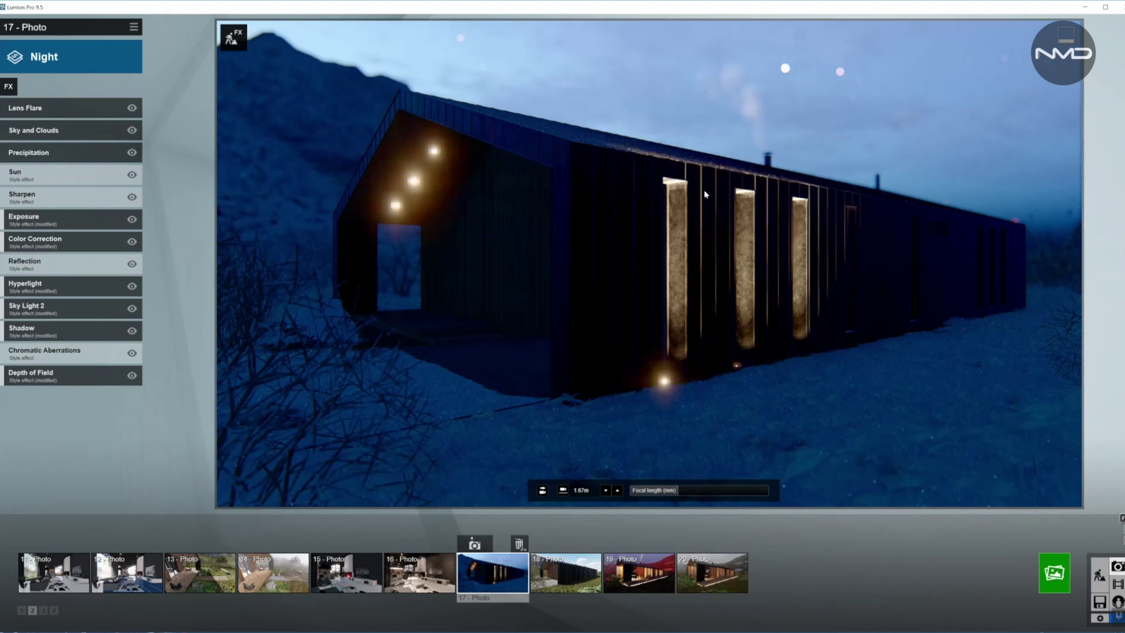
- Make layer 3 visible in the build scene and select the spotlight at the peak of the porch ceiling
{"action": "left_click", "coordinate": [1099, 575]}
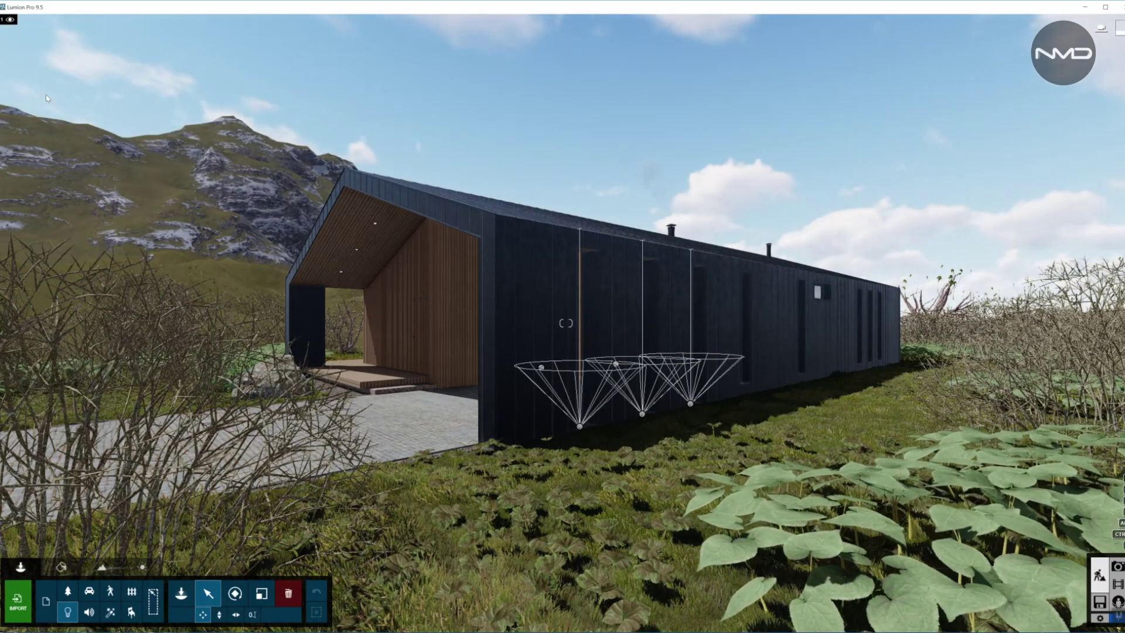
{"action": "mouse_move", "coordinate": [49, 24]}
{"action": "left_click", "coordinate": [55, 20]}
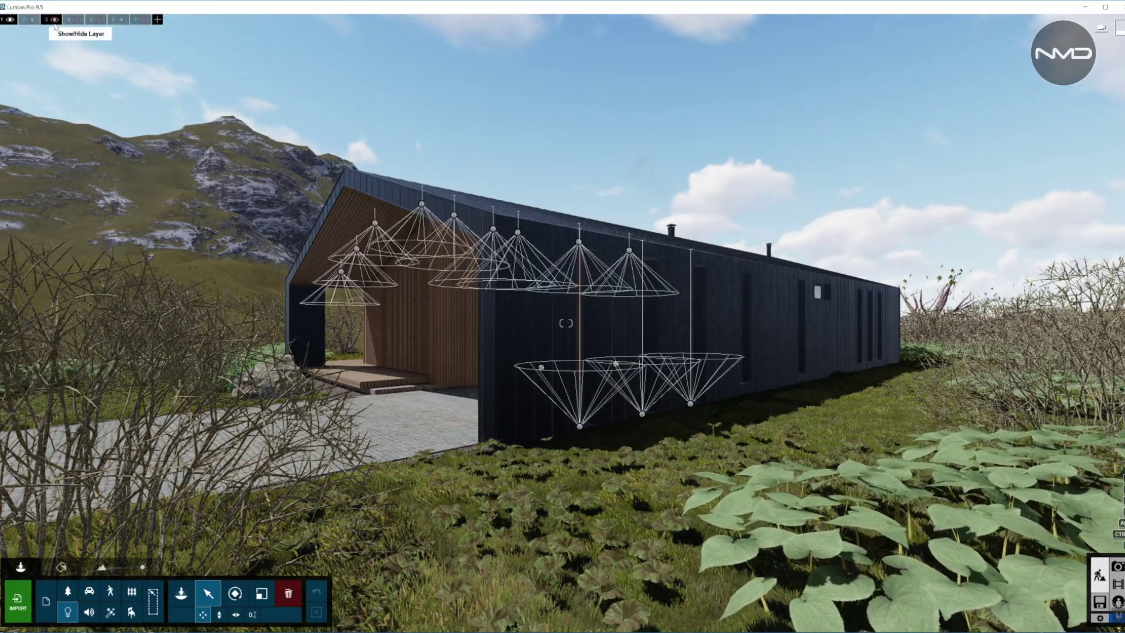
{"action": "left_click", "coordinate": [421, 204]}
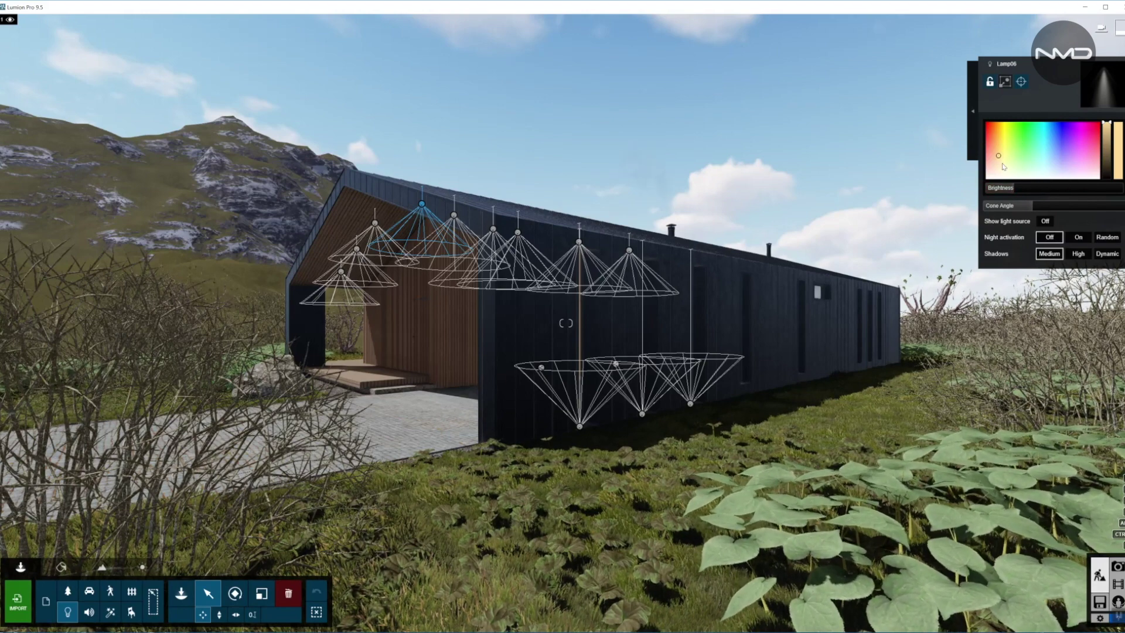
{"action": "mouse_move", "coordinate": [1032, 208]}
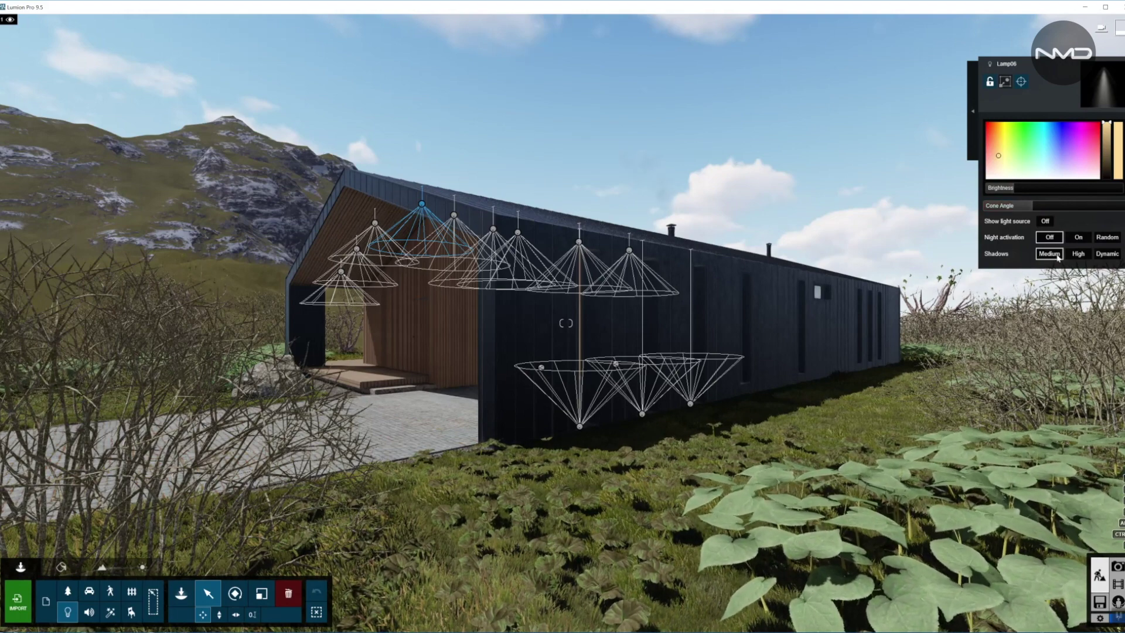
- Preview the porch ceiling spotlights from the saved camera of night photo 17
{"action": "left_click", "coordinate": [1118, 566]}
{"action": "left_click", "coordinate": [1116, 566]}
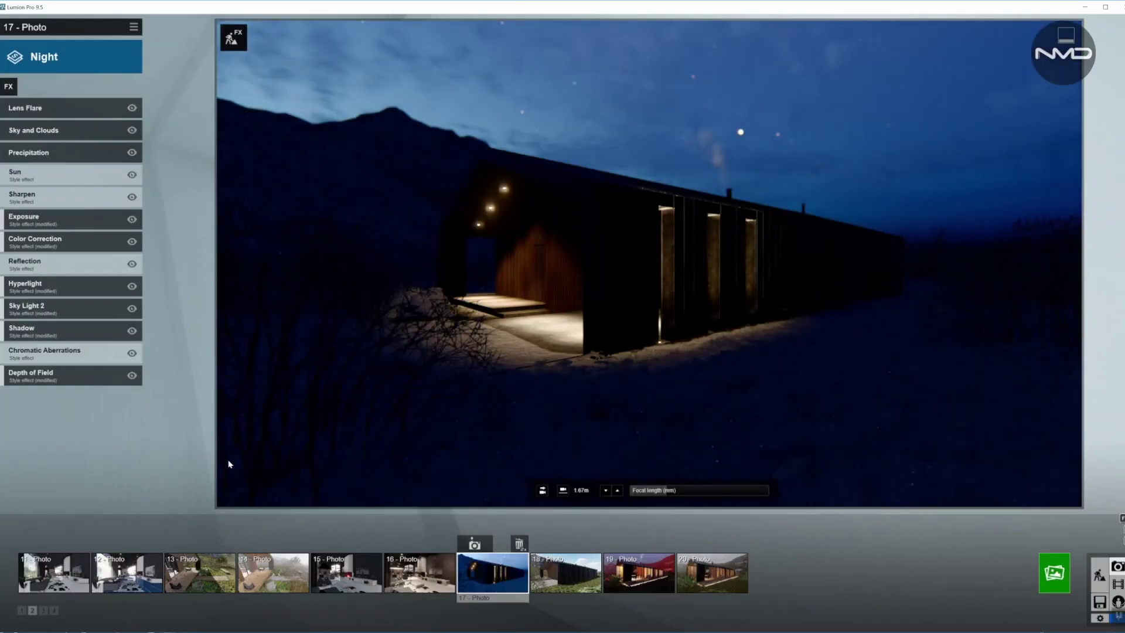
{"action": "left_click", "coordinate": [520, 564]}
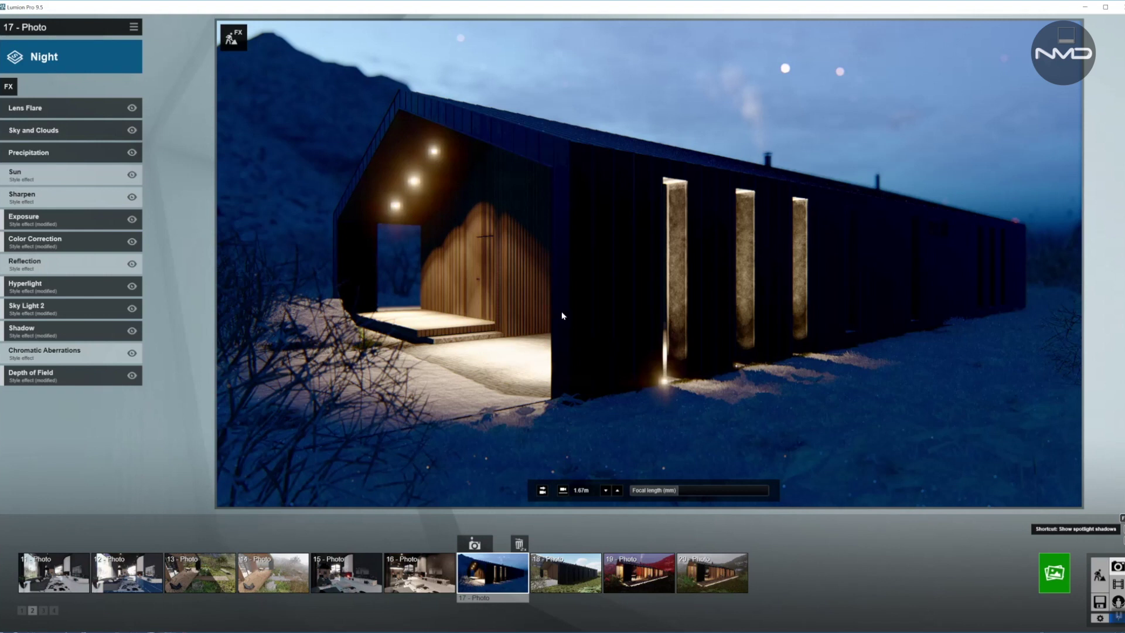
- Make layer 4 visible in the build scene and select the first wide spotlight along the side facade
{"action": "left_click", "coordinate": [1098, 575]}
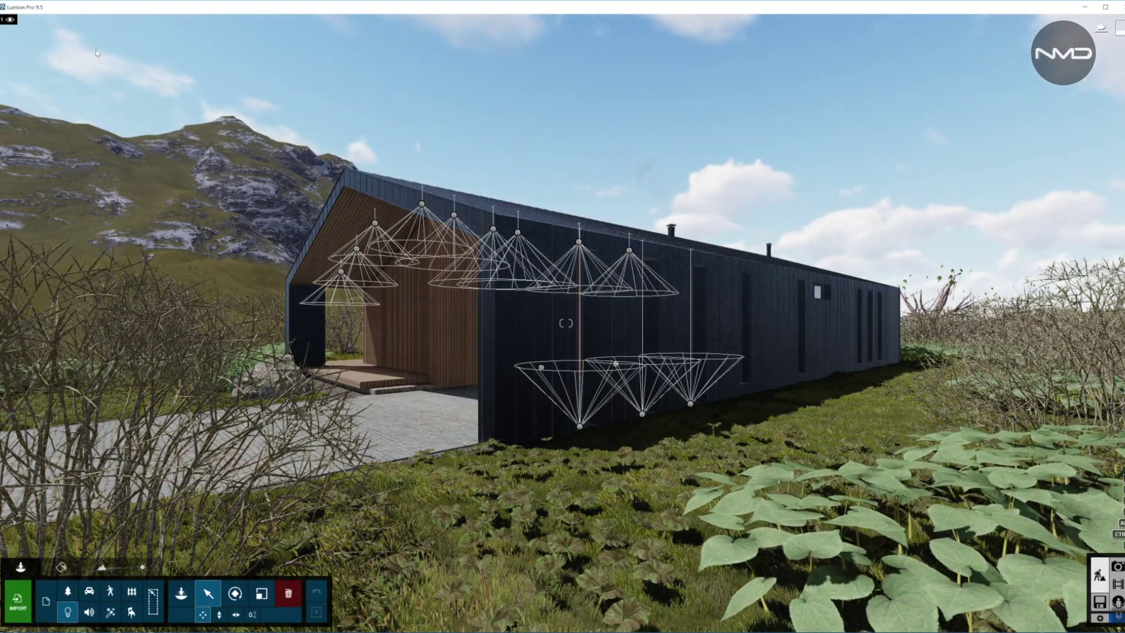
{"action": "mouse_move", "coordinate": [78, 22]}
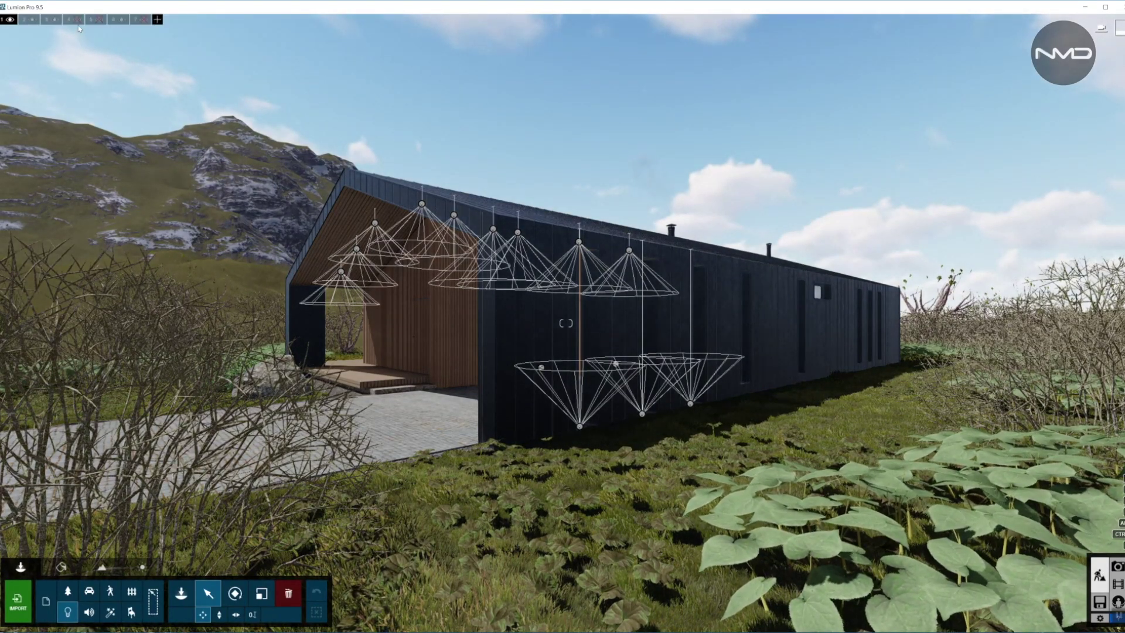
{"action": "left_click", "coordinate": [78, 22]}
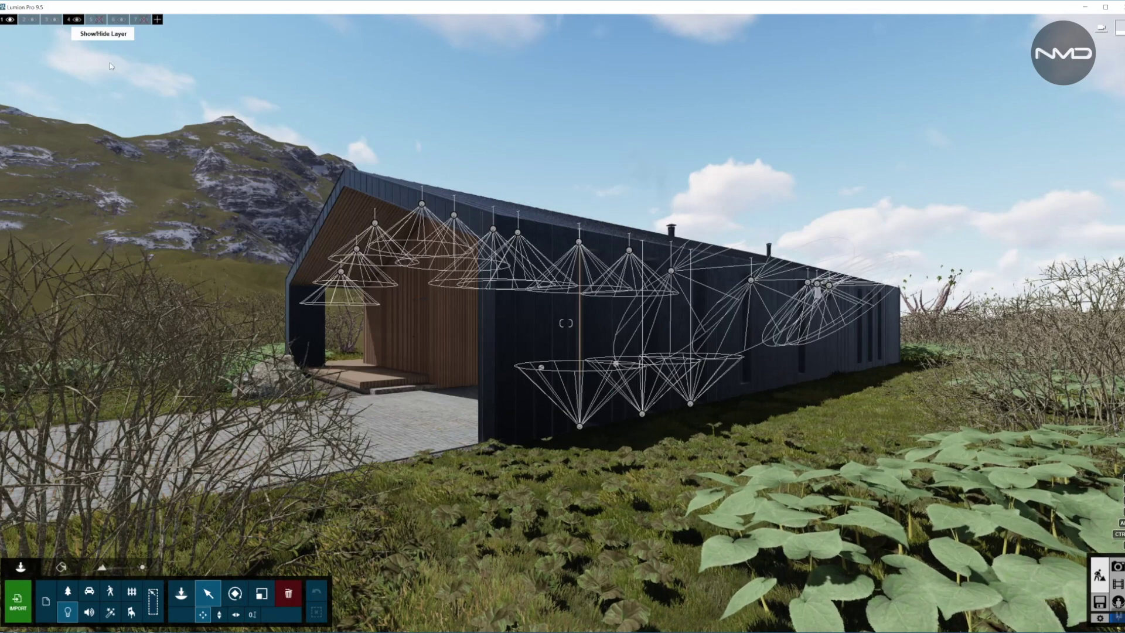
{"action": "left_click", "coordinate": [681, 276]}
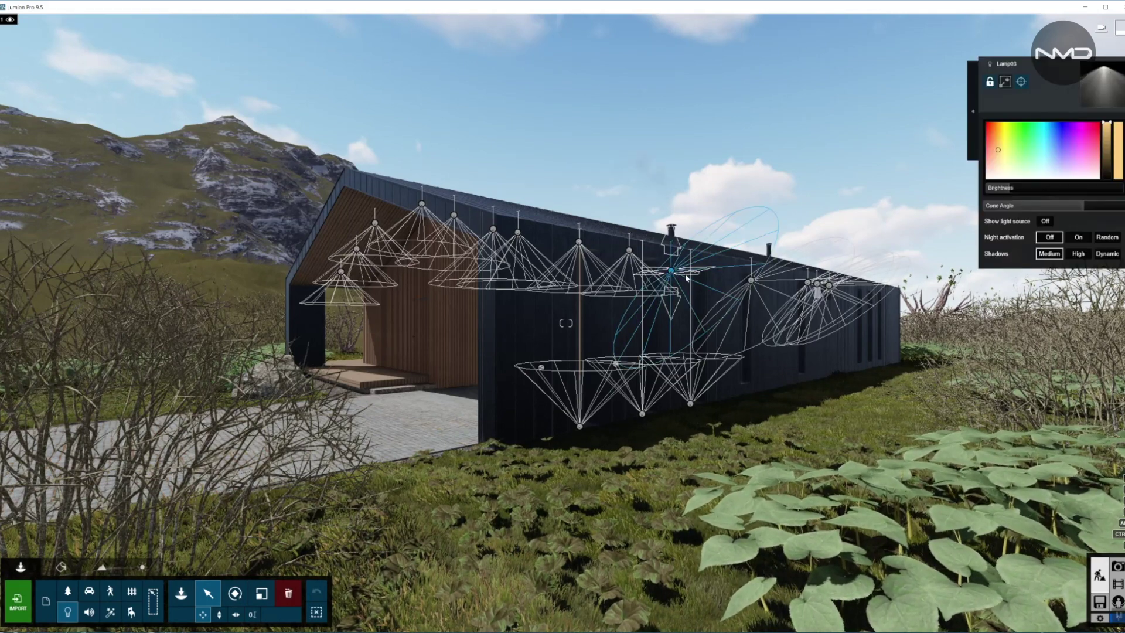
- Examine the selected facade spotlight's colour, brightness and cone angle, and the placement of the other spotlights along the wall
{"action": "key", "text": "w"}
{"action": "mouse_move", "coordinate": [565, 328]}
{"action": "right_mouse_down"}
{"action": "mouse_move", "coordinate": [805, 336]}
{"action": "mouse_move", "coordinate": [580, 327]}
{"action": "right_mouse_up"}
{"action": "key", "text": "w"}
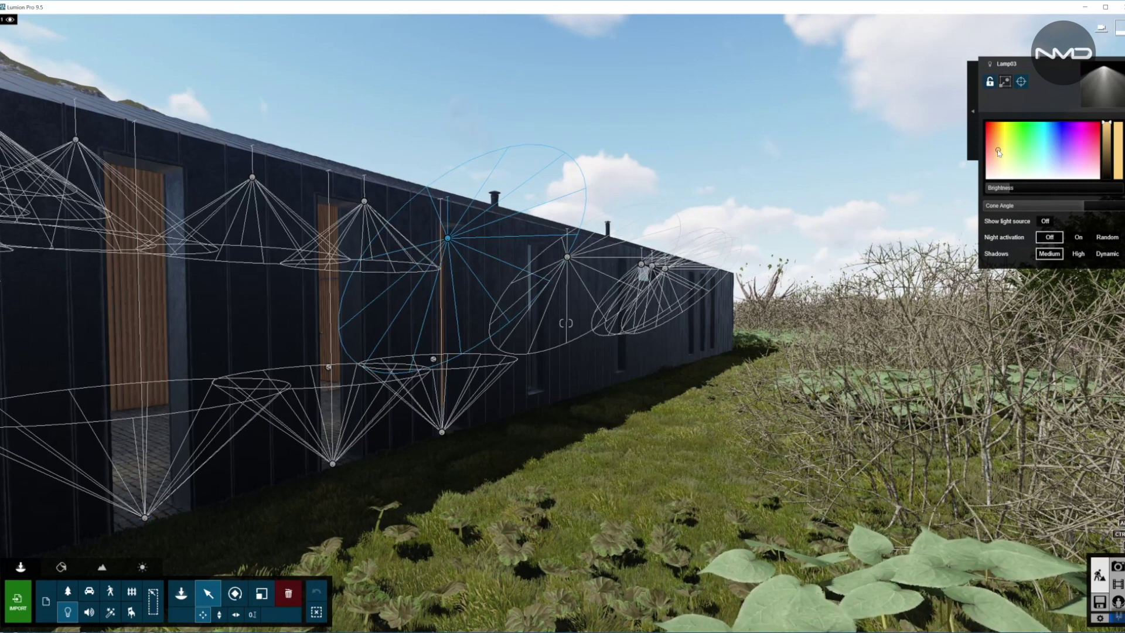
{"action": "mouse_move", "coordinate": [1009, 192]}
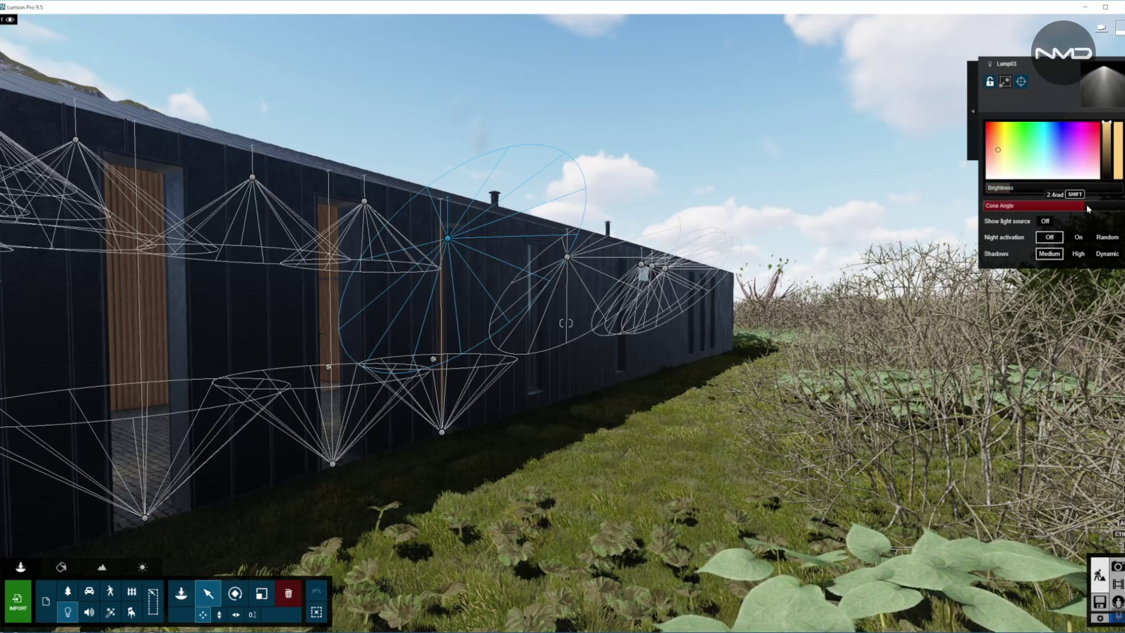
{"action": "key", "text": "w"}
{"action": "right_click_drag", "start_coordinate": [566, 323], "coordinate": [501, 371]}
{"action": "key", "text": "w"}
{"action": "key", "text": "s"}
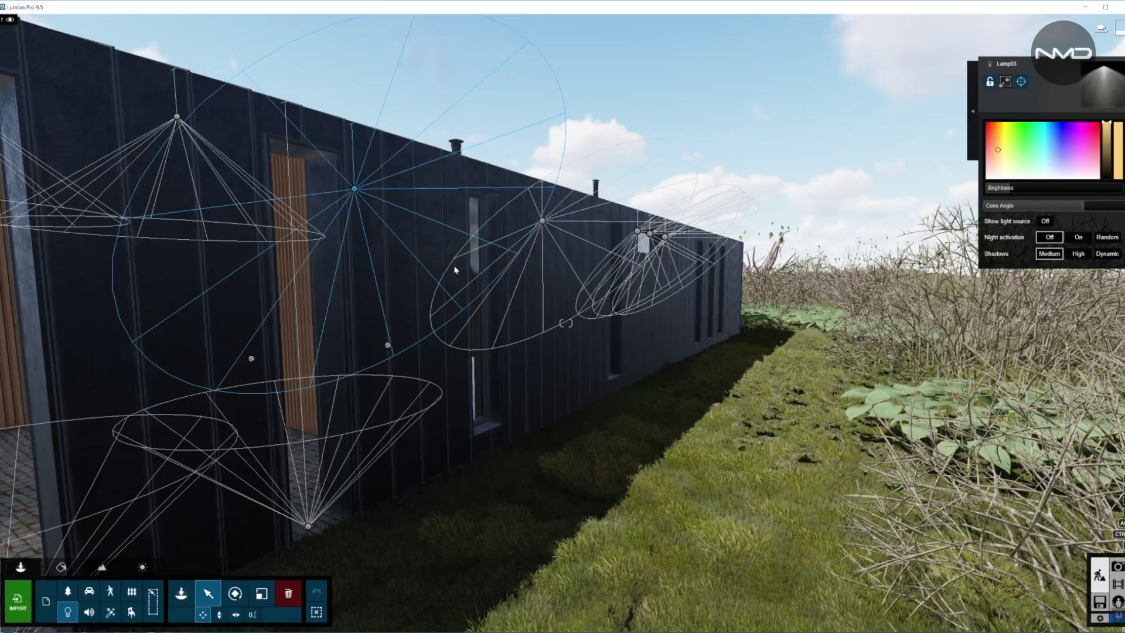
{"action": "right_click_drag", "start_coordinate": [467, 268], "coordinate": [503, 268]}
{"action": "key", "text": "w"}
{"action": "mouse_move", "coordinate": [565, 323]}
{"action": "right_mouse_down"}
{"action": "mouse_move", "coordinate": [571, 357]}
{"action": "mouse_move", "coordinate": [416, 346]}
{"action": "mouse_move", "coordinate": [565, 322]}
{"action": "right_mouse_up"}
{"action": "key", "text": "s"}
{"action": "right_click_drag", "start_coordinate": [799, 355], "coordinate": [869, 355]}
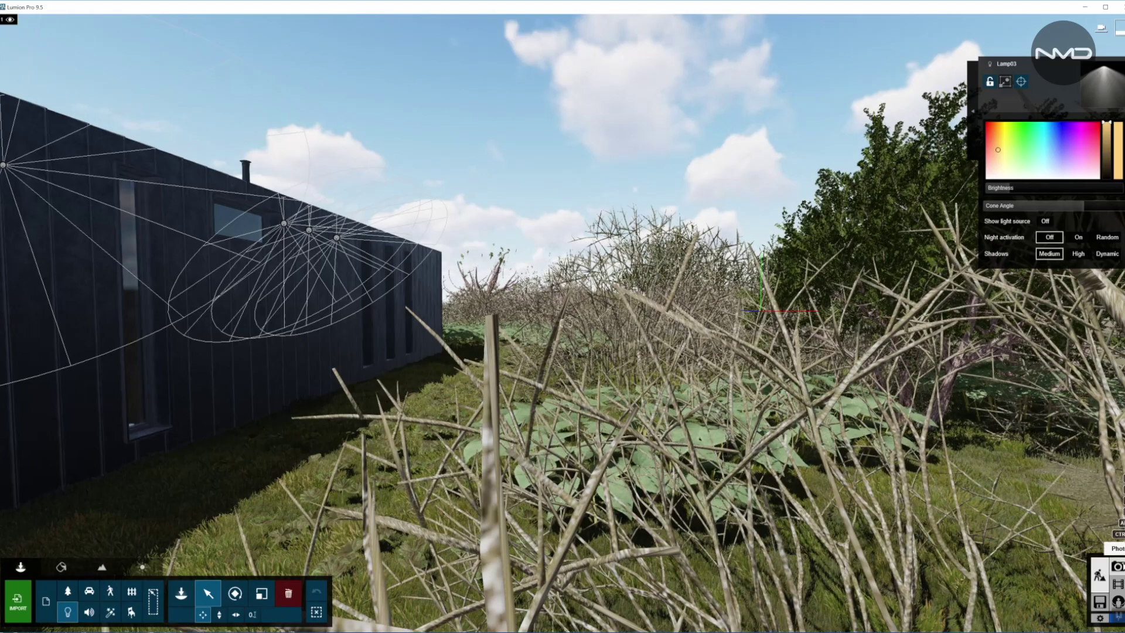
- Preview the side facade spotlights on the wall and ground from the saved camera of night photo 17
{"action": "left_click", "coordinate": [1116, 565]}
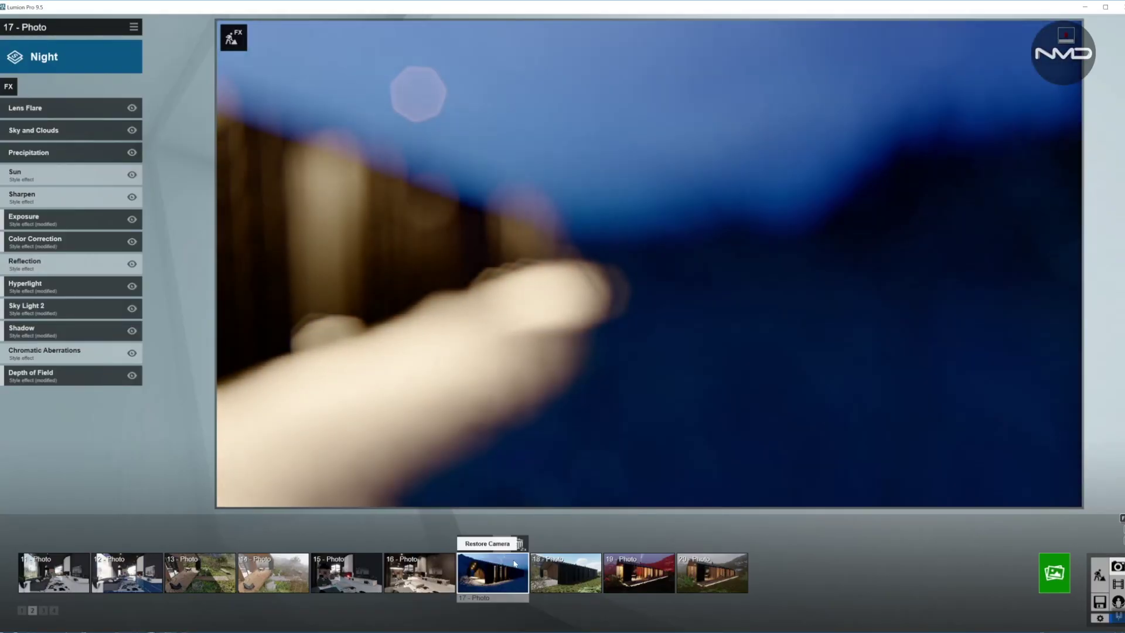
{"action": "left_click", "coordinate": [514, 563]}
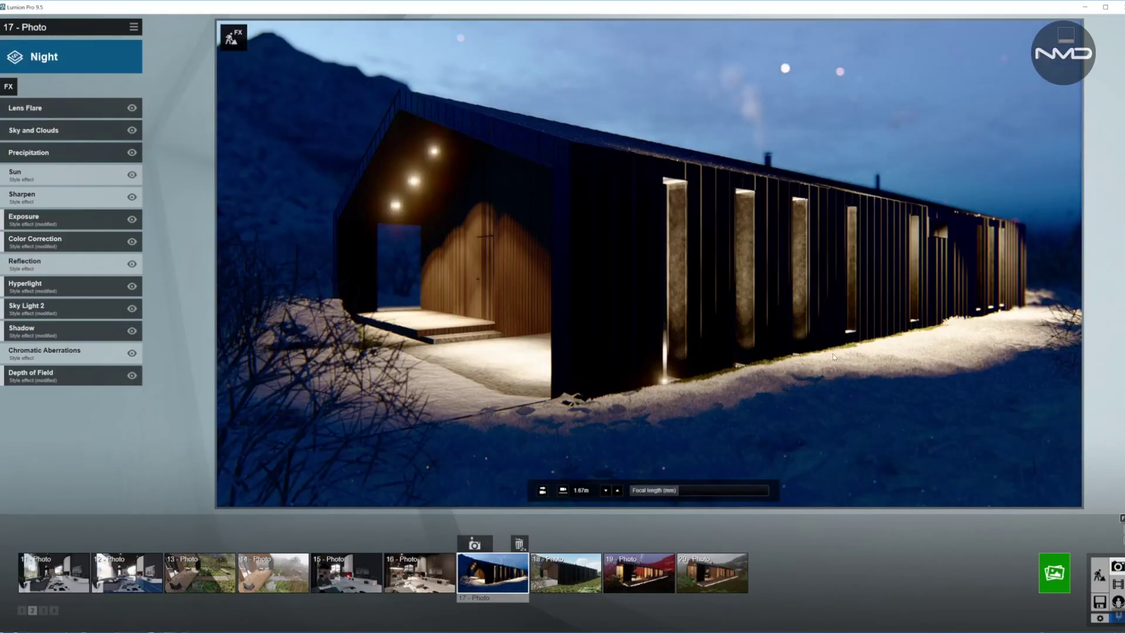
{"action": "key", "text": "F9"}
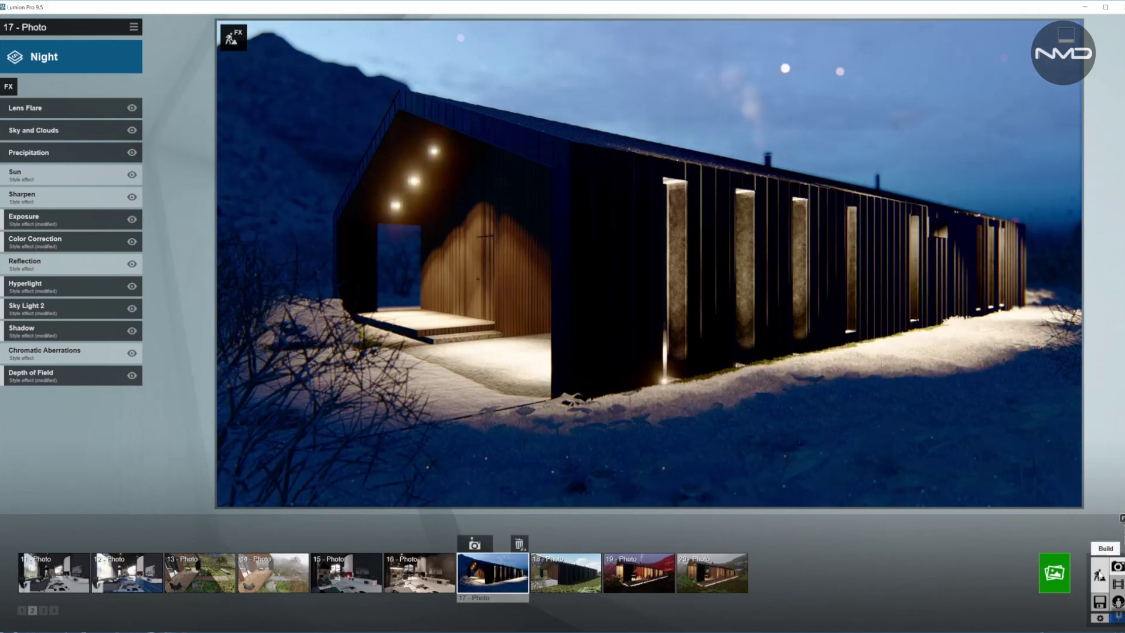
- Return to the build scene and make layer 5 visible
{"action": "left_click", "coordinate": [1098, 574]}
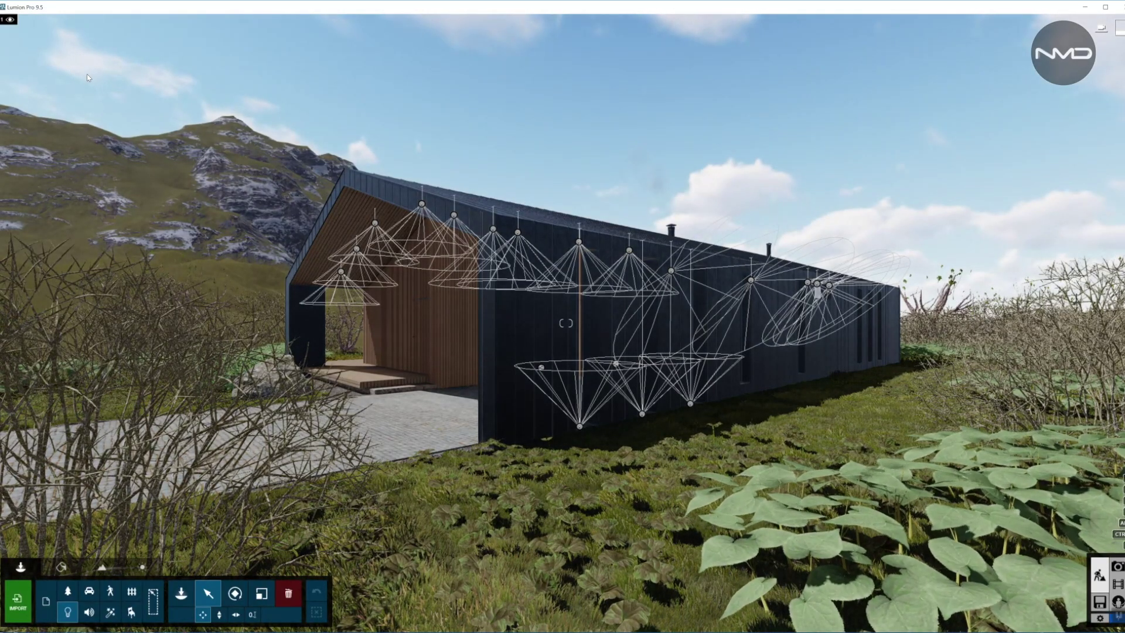
{"action": "mouse_move", "coordinate": [75, 22]}
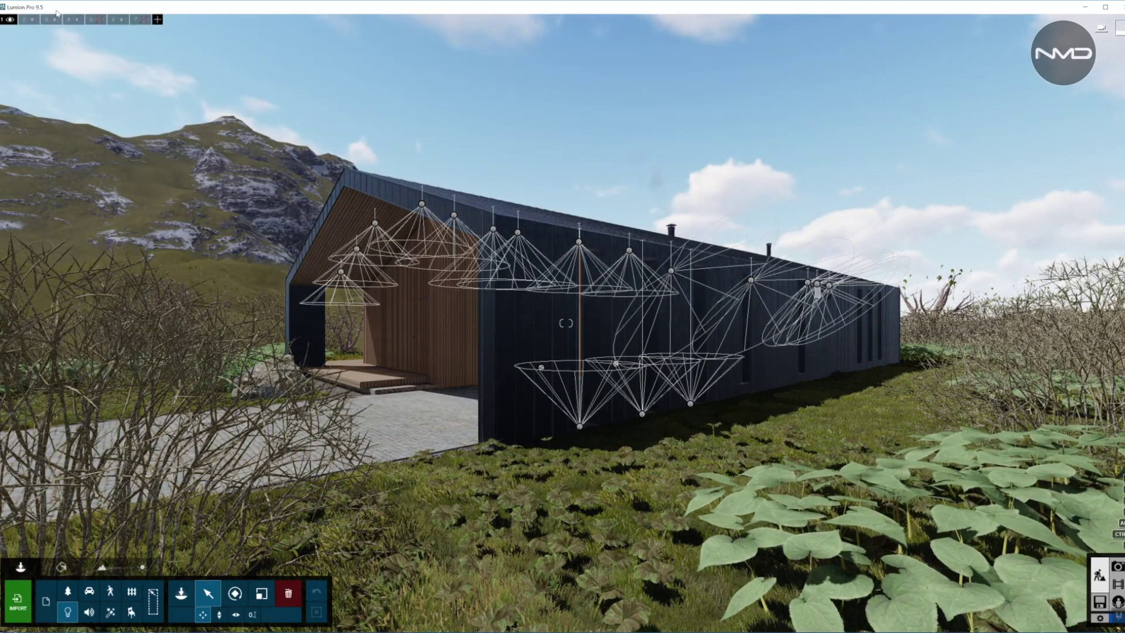
{"action": "left_click", "coordinate": [99, 19]}
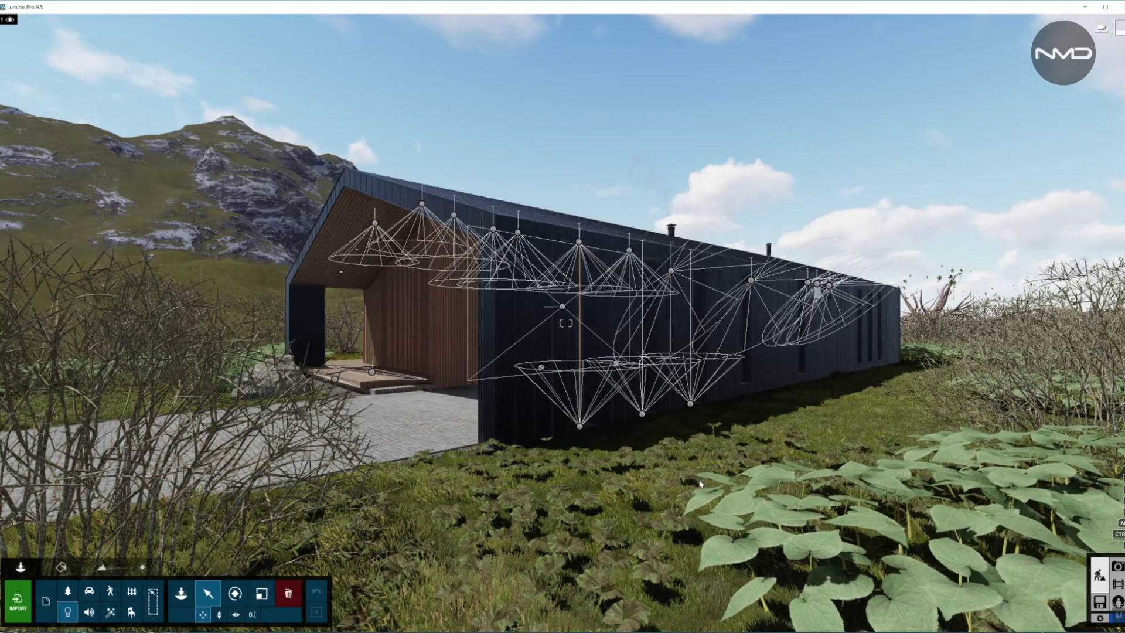
- Select the line light under the front edge of the wooden porch deck and examine its colour, brightness and placement
{"action": "right_click_drag", "start_coordinate": [755, 484], "coordinate": [410, 445]}
{"action": "key", "text": "w"}
{"action": "key", "text": "w"}
{"action": "right_click_drag", "start_coordinate": [193, 258], "coordinate": [336, 297]}
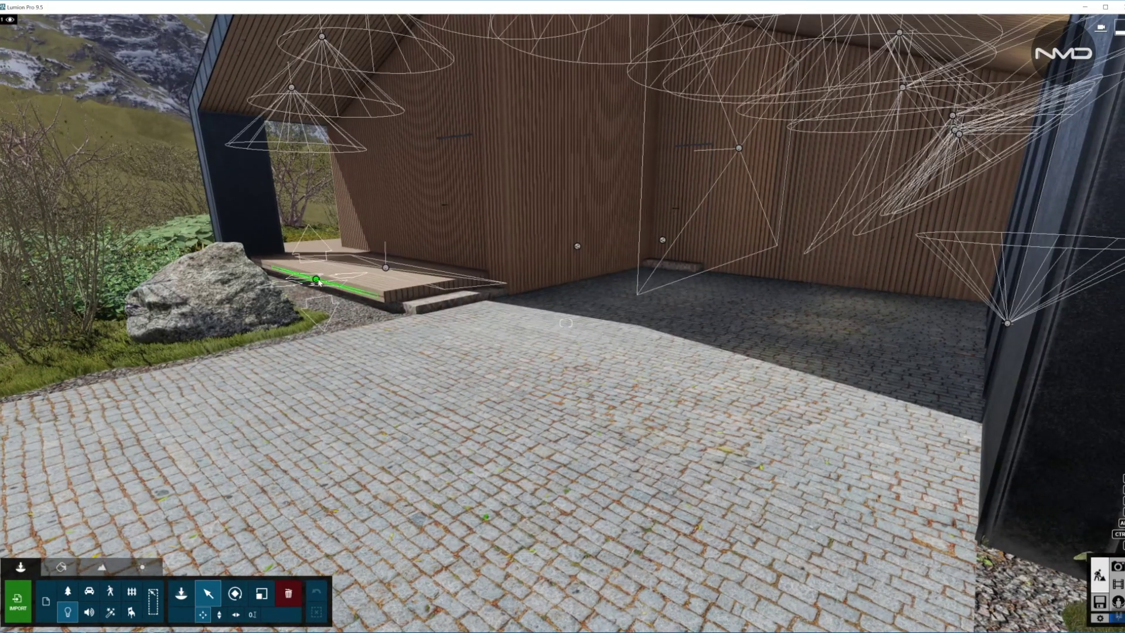
{"action": "left_click", "coordinate": [317, 280]}
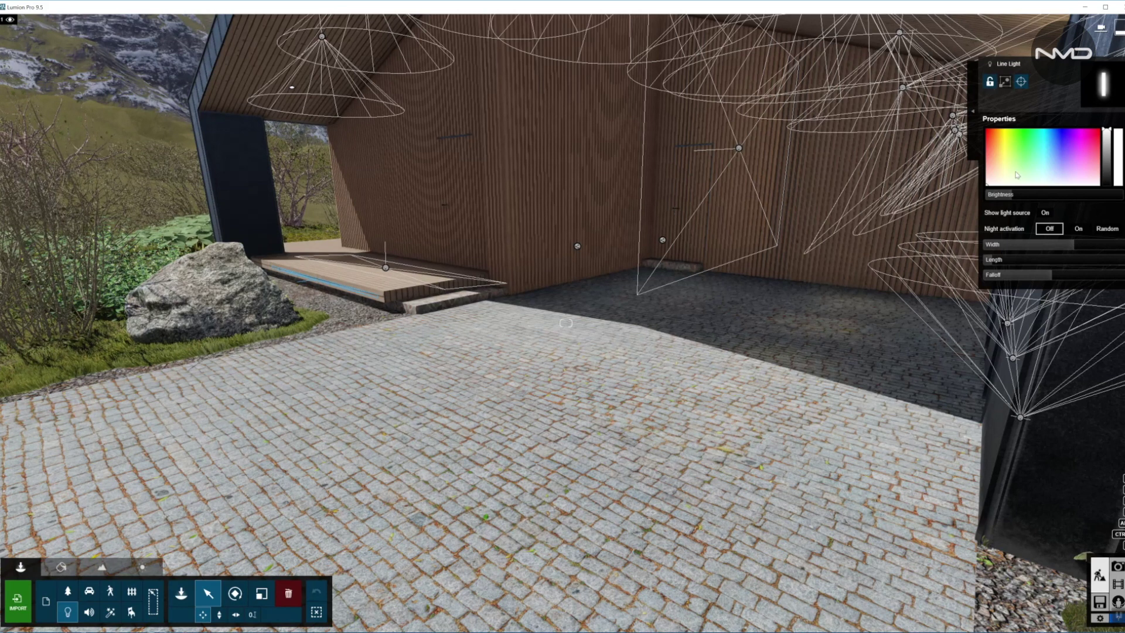
{"action": "left_click", "coordinate": [1013, 196]}
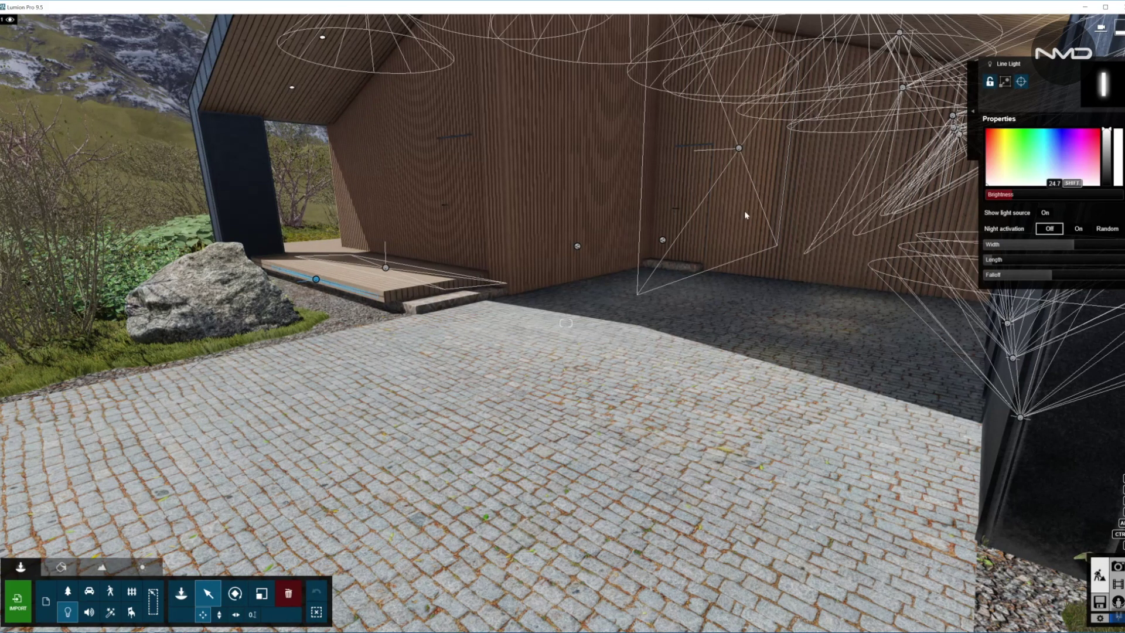
{"action": "left_click", "coordinate": [317, 281]}
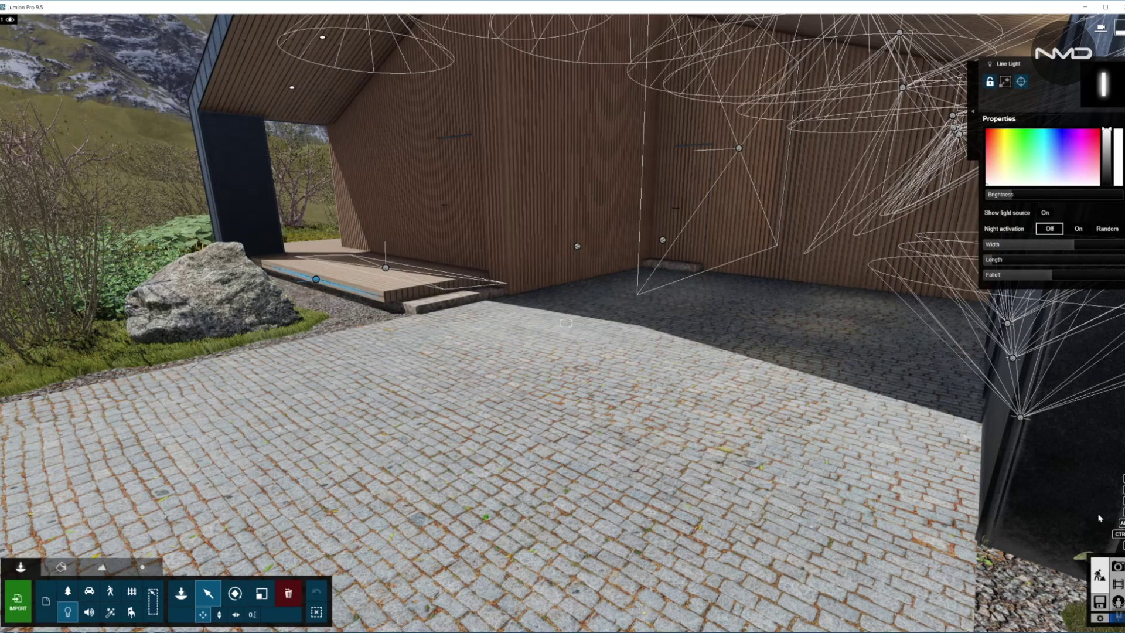
- Select the area light on the wooden porch deck and examine its colour, brightness, size and falloff
{"action": "right_click_drag", "start_coordinate": [640, 272], "coordinate": [621, 273]}
{"action": "key", "text": "s"}
{"action": "right_click_drag", "start_coordinate": [566, 322], "coordinate": [647, 298]}
{"action": "key", "text": "d"}
{"action": "key", "text": "w"}
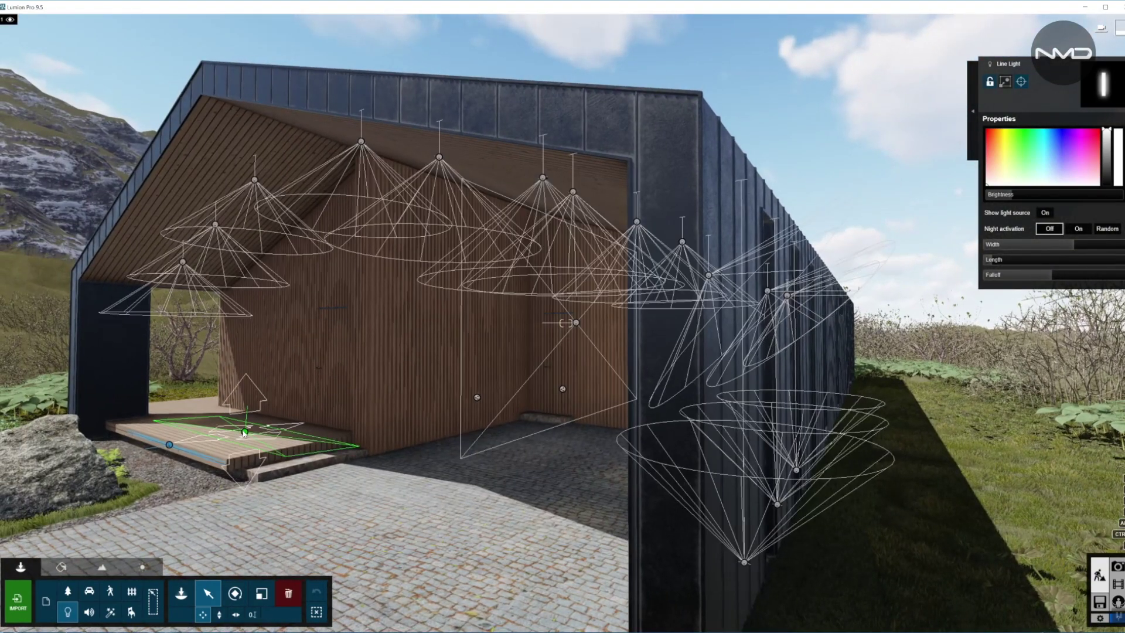
{"action": "left_click", "coordinate": [244, 432]}
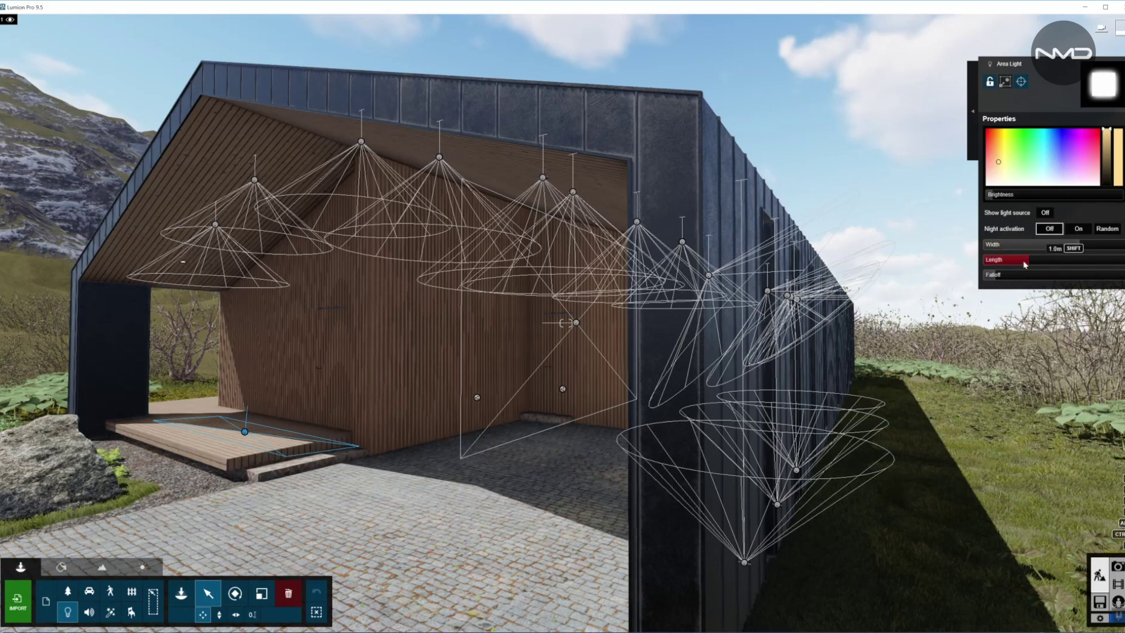
{"action": "mouse_move", "coordinate": [994, 198]}
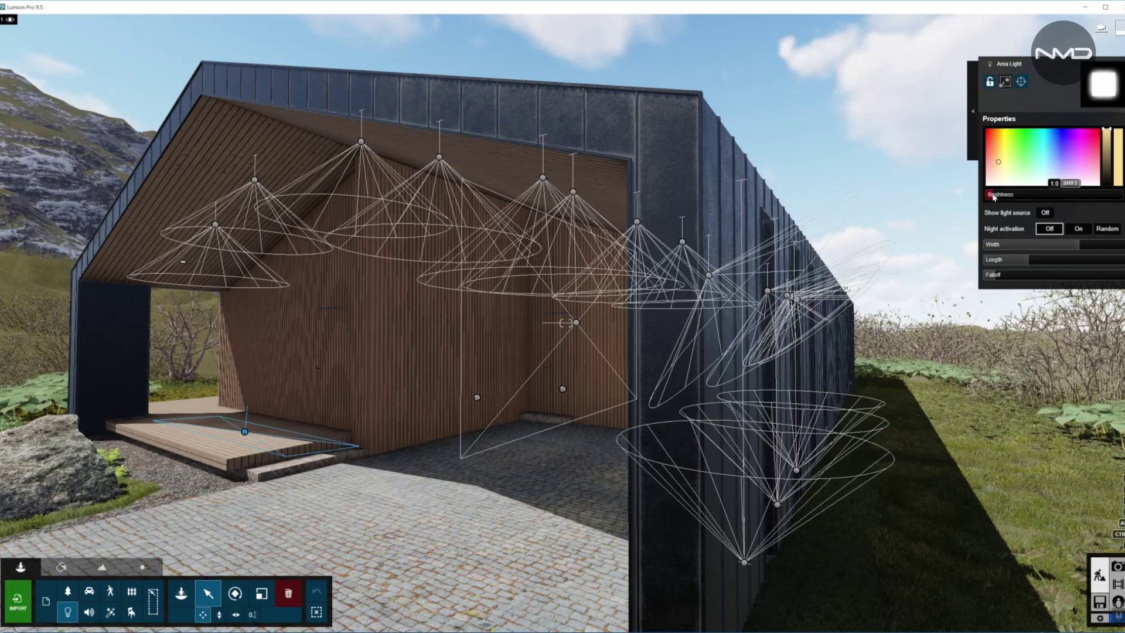
{"action": "left_click", "coordinate": [994, 198]}
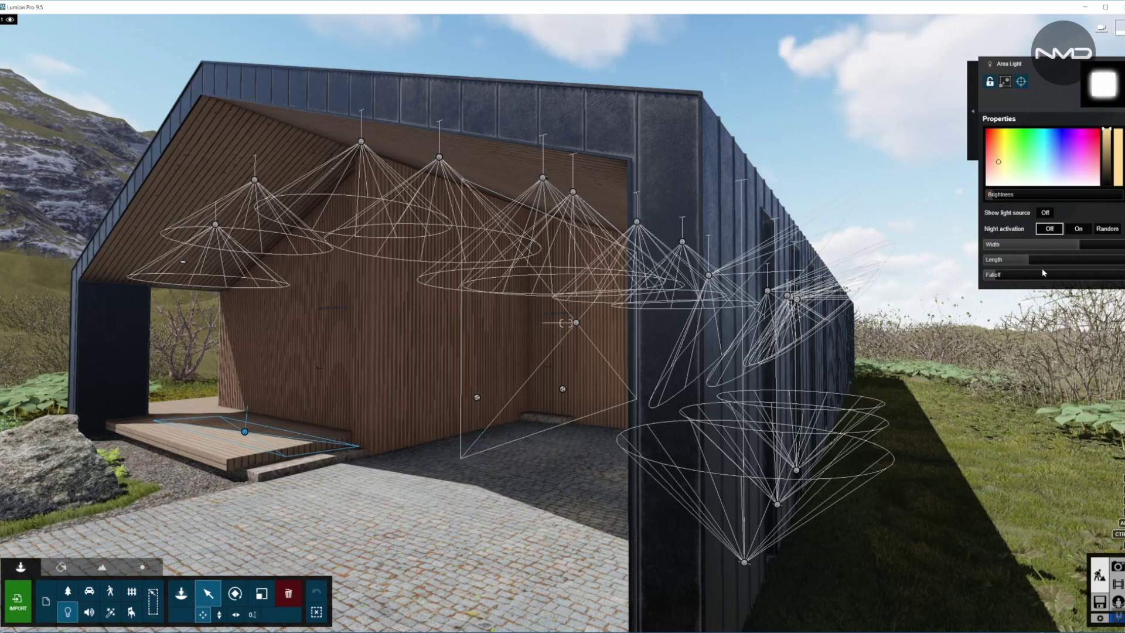
{"action": "mouse_move", "coordinate": [996, 276]}
- Examine the placement of the deck's area light from closer viewpoints in front of the porch
{"action": "right_click_drag", "start_coordinate": [565, 323], "coordinate": [510, 287]}
{"action": "key", "text": "w"}
{"action": "key", "text": "s"}
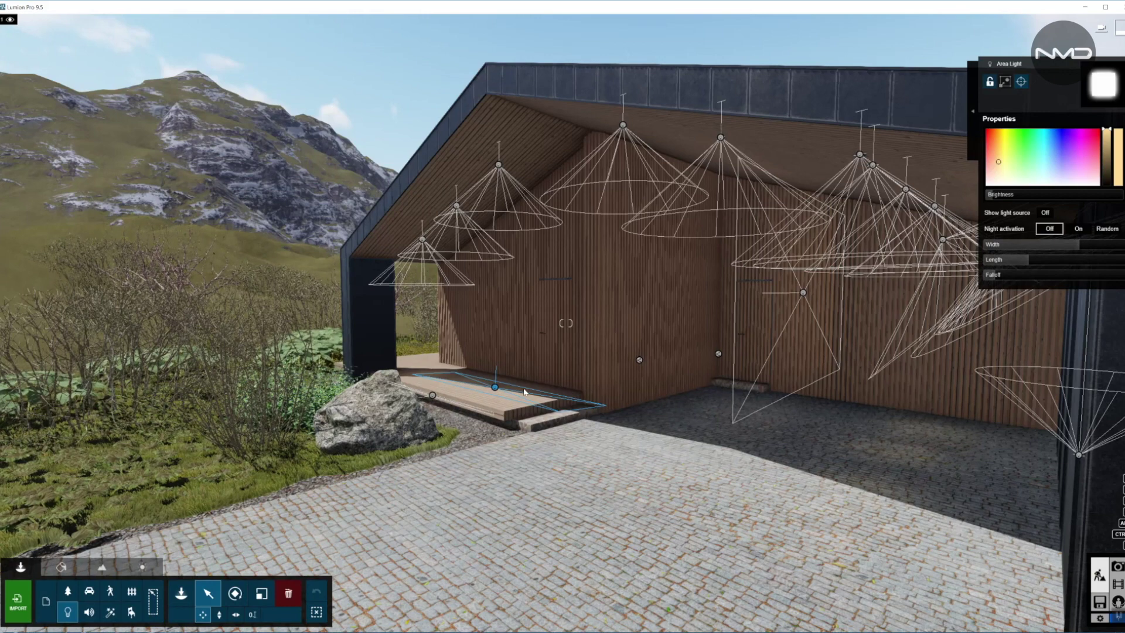
{"action": "mouse_move", "coordinate": [495, 387]}
{"action": "right_click_drag", "start_coordinate": [509, 425], "coordinate": [508, 349]}
{"action": "key", "text": "w"}
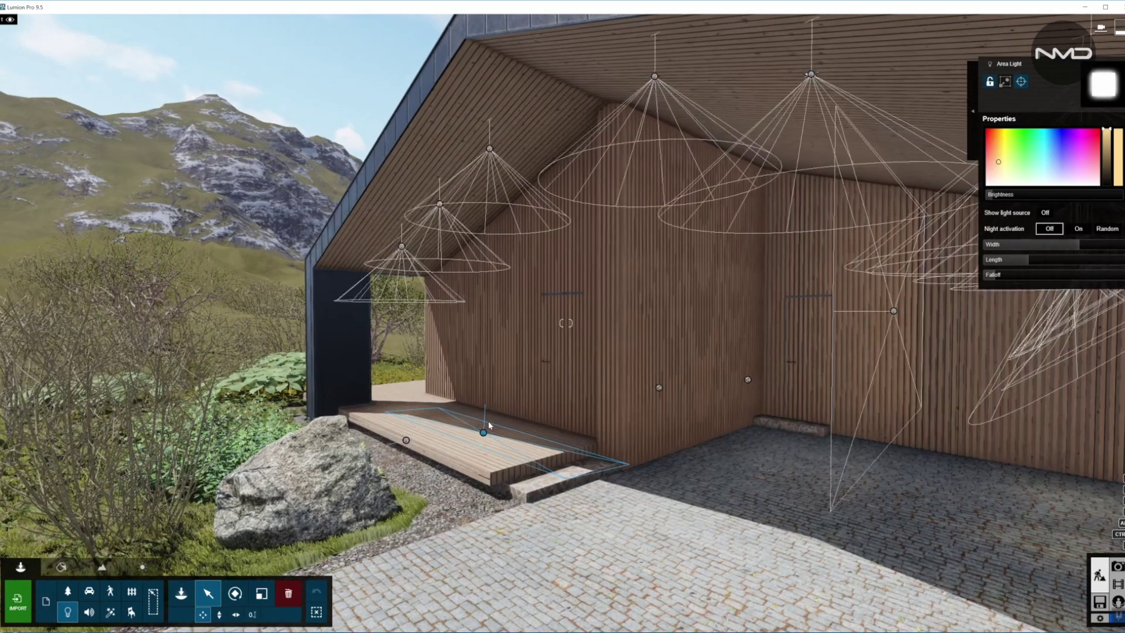
{"action": "mouse_move", "coordinate": [483, 433]}
- Select the upright area light near the rear wood-clad wall of the carport and examine its settings and placement
{"action": "right_click_drag", "start_coordinate": [625, 355], "coordinate": [723, 302]}
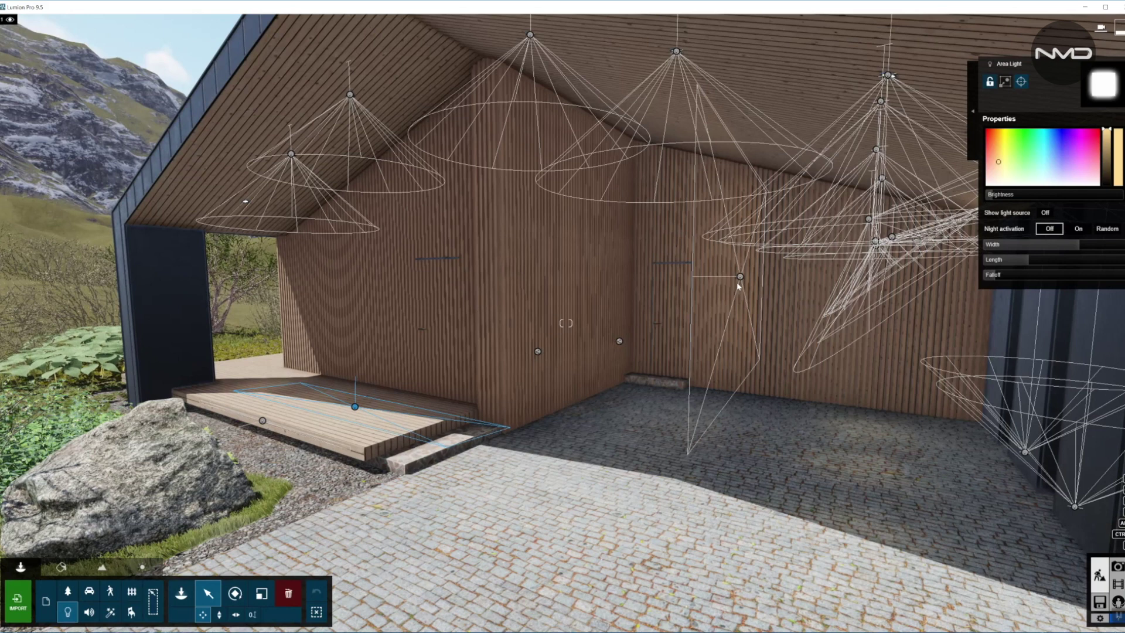
{"action": "left_click", "coordinate": [740, 276]}
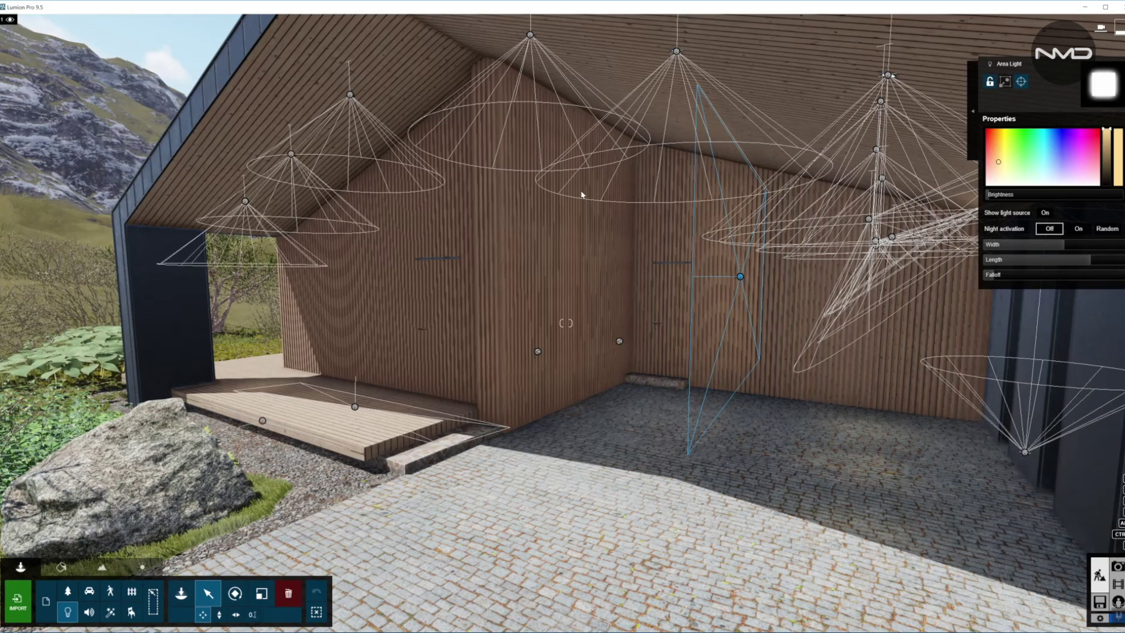
{"action": "right_click_drag", "start_coordinate": [656, 399], "coordinate": [590, 128]}
{"action": "right_click_drag", "start_coordinate": [663, 304], "coordinate": [736, 381]}
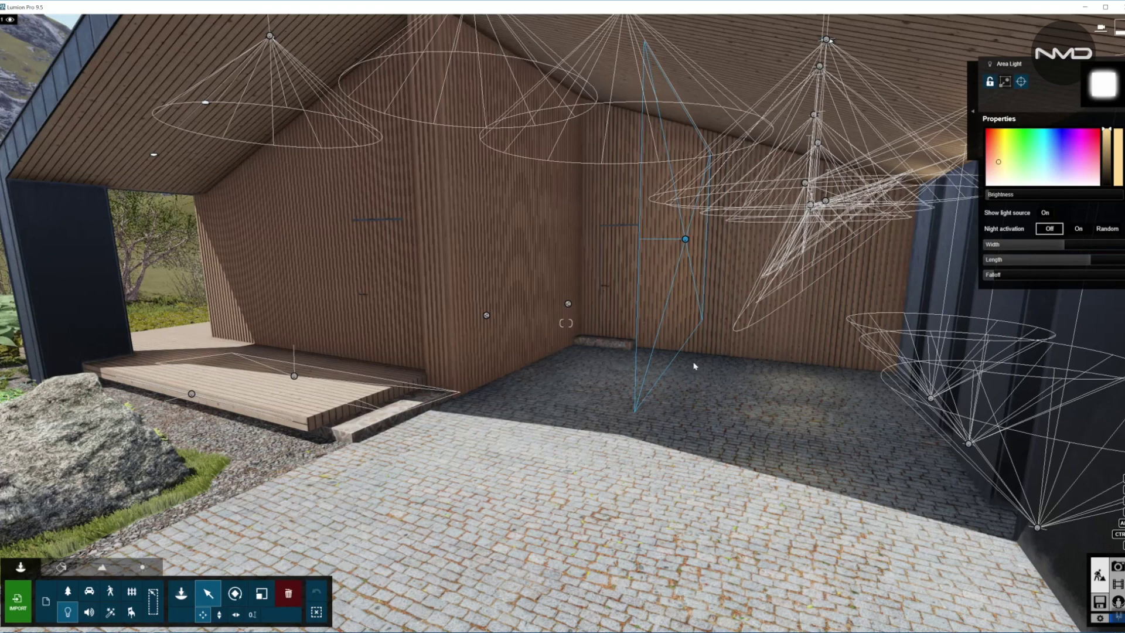
- Preview the deck and carport lights in night photo 17 from a close view of the porch
{"action": "right_click_drag", "start_coordinate": [663, 424], "coordinate": [648, 126]}
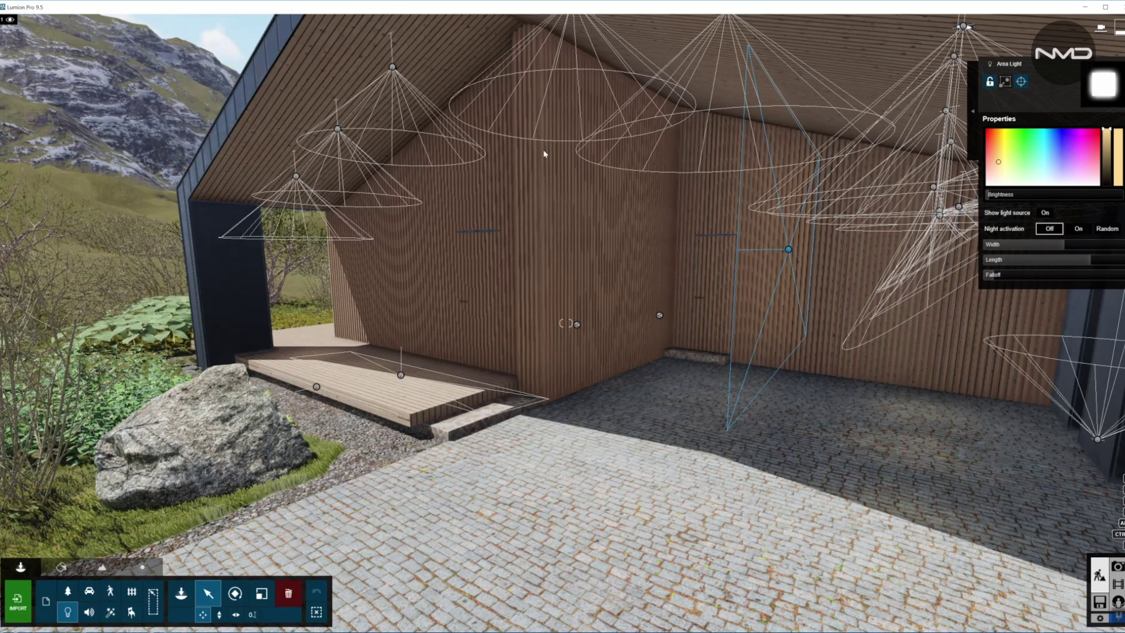
{"action": "left_click", "coordinate": [1117, 567]}
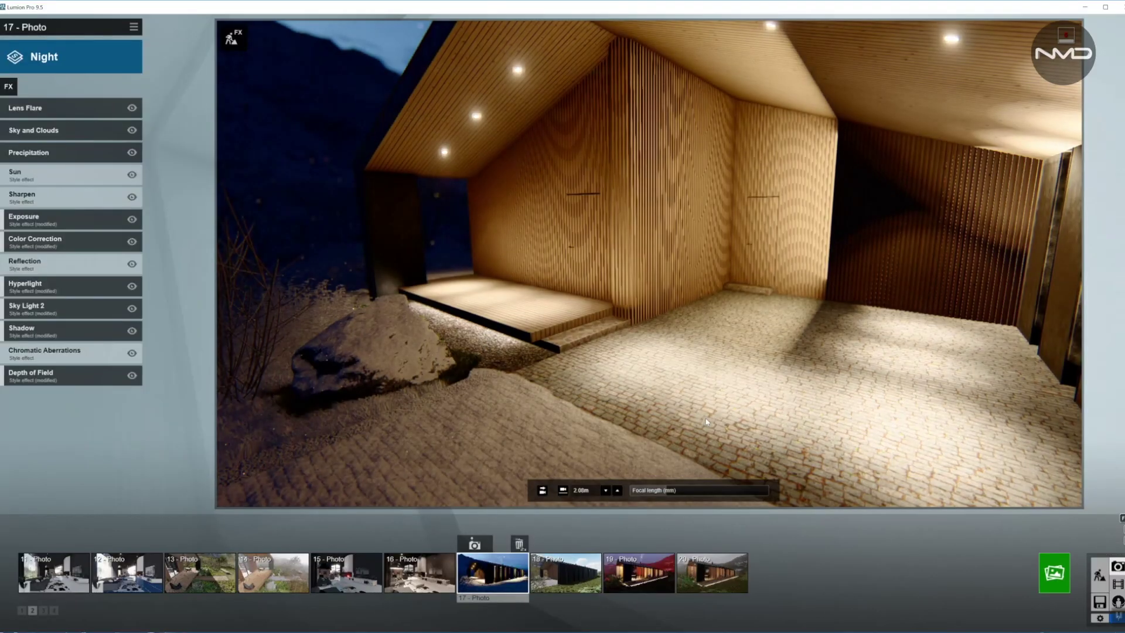
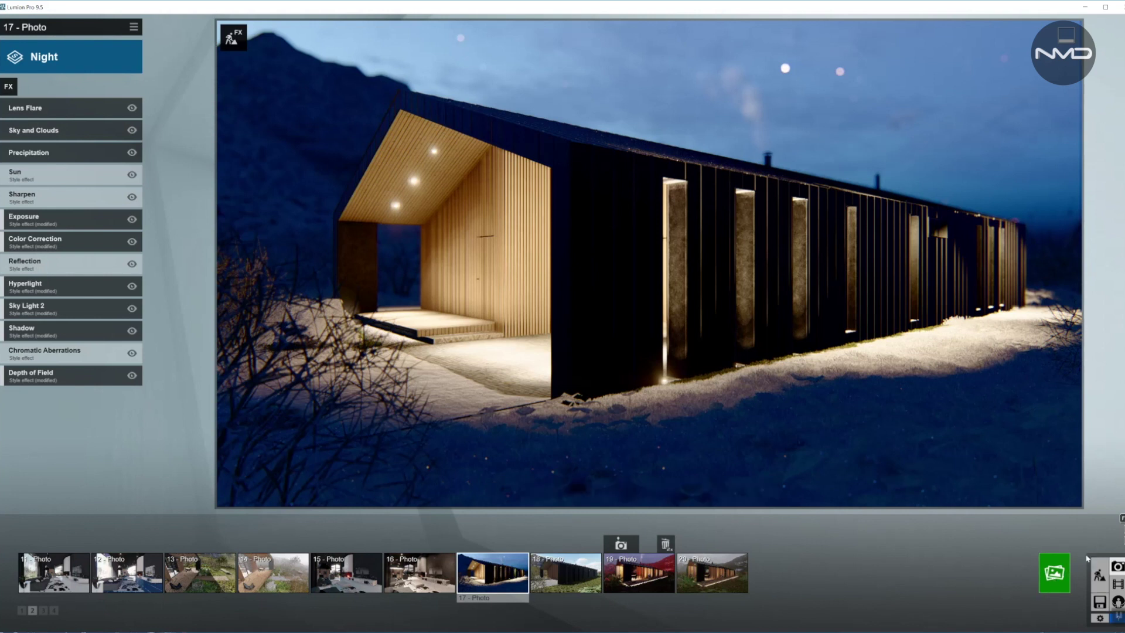
- Preview night photo 17 with the deck and carport area lights hidden
{"action": "left_click", "coordinate": [1101, 575]}
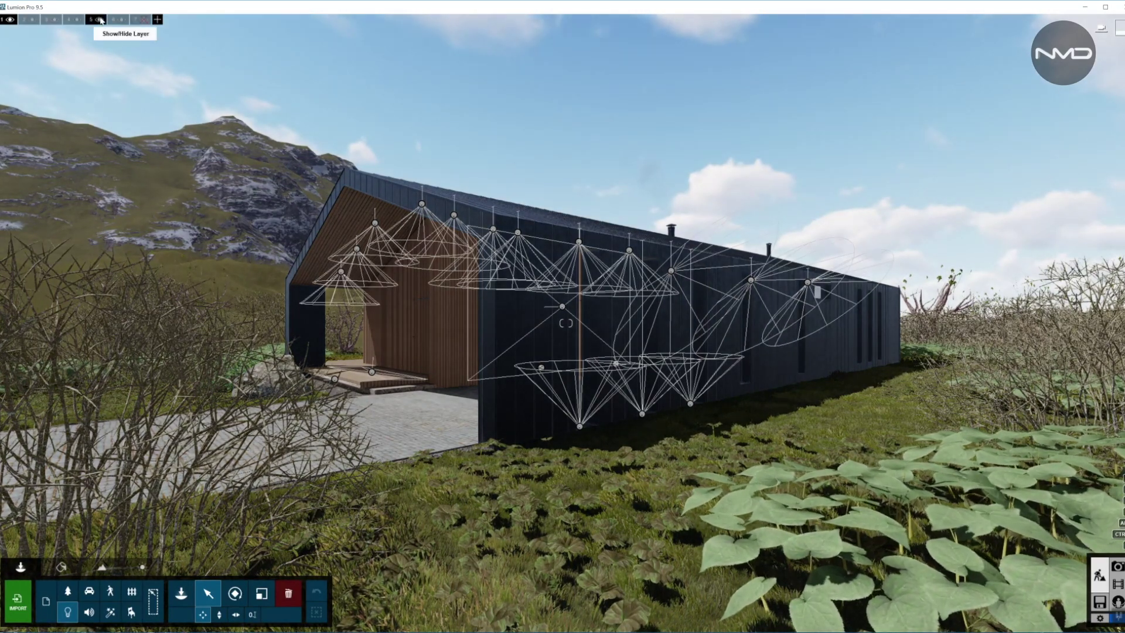
{"action": "left_click", "coordinate": [1118, 567]}
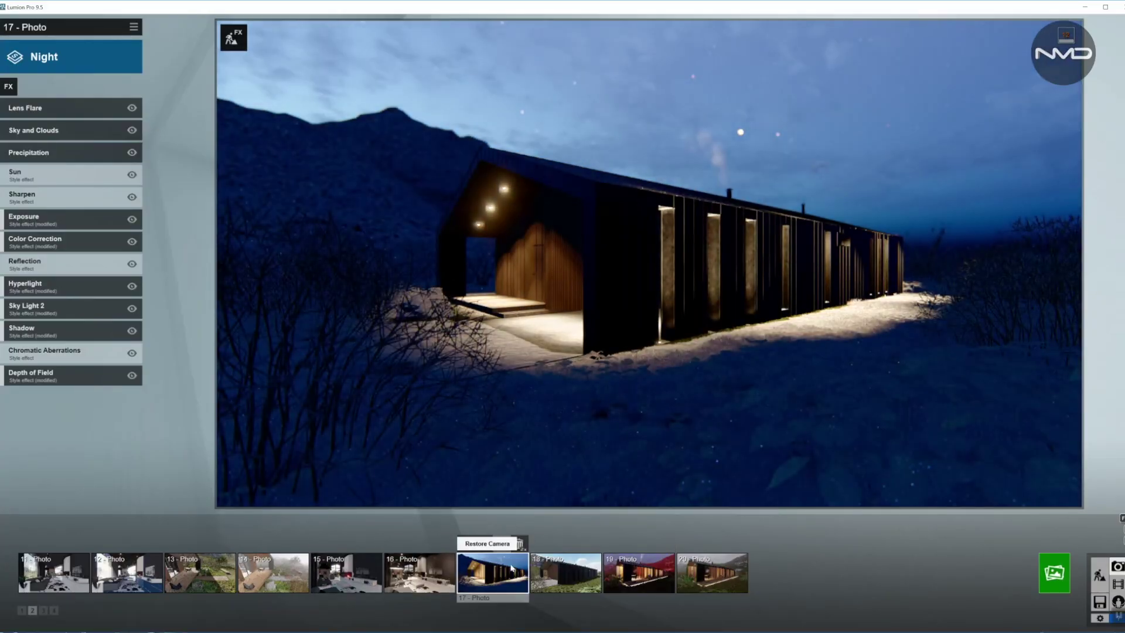
{"action": "left_click", "coordinate": [511, 567]}
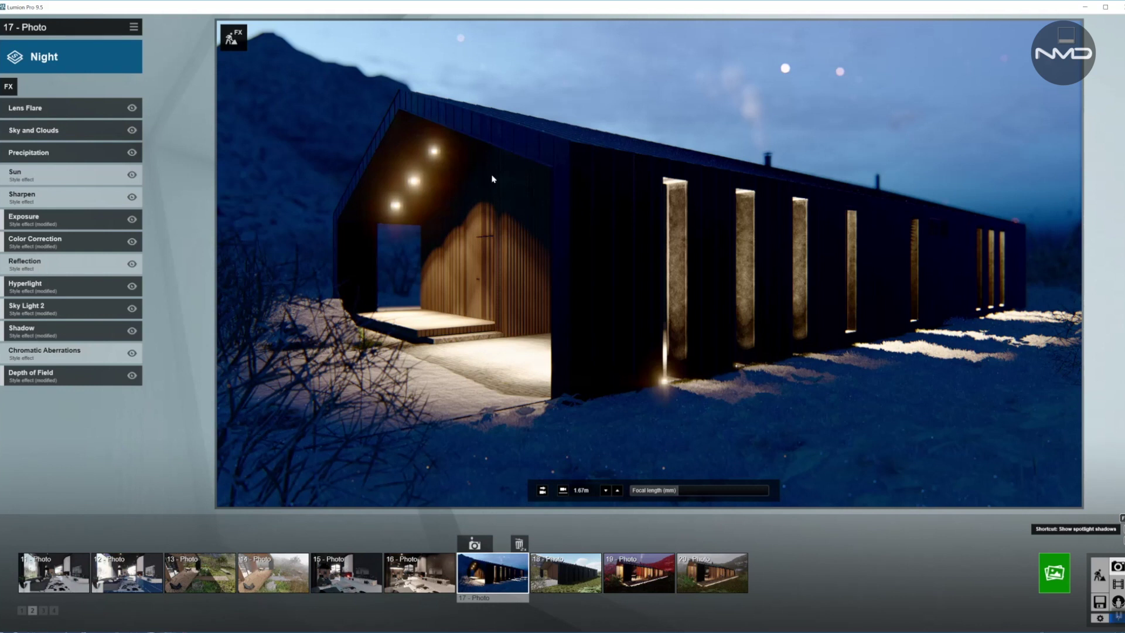
- Show the layer with the deck and carport area lights again and preview their effect in night photo 17
{"action": "left_click", "coordinate": [1099, 575]}
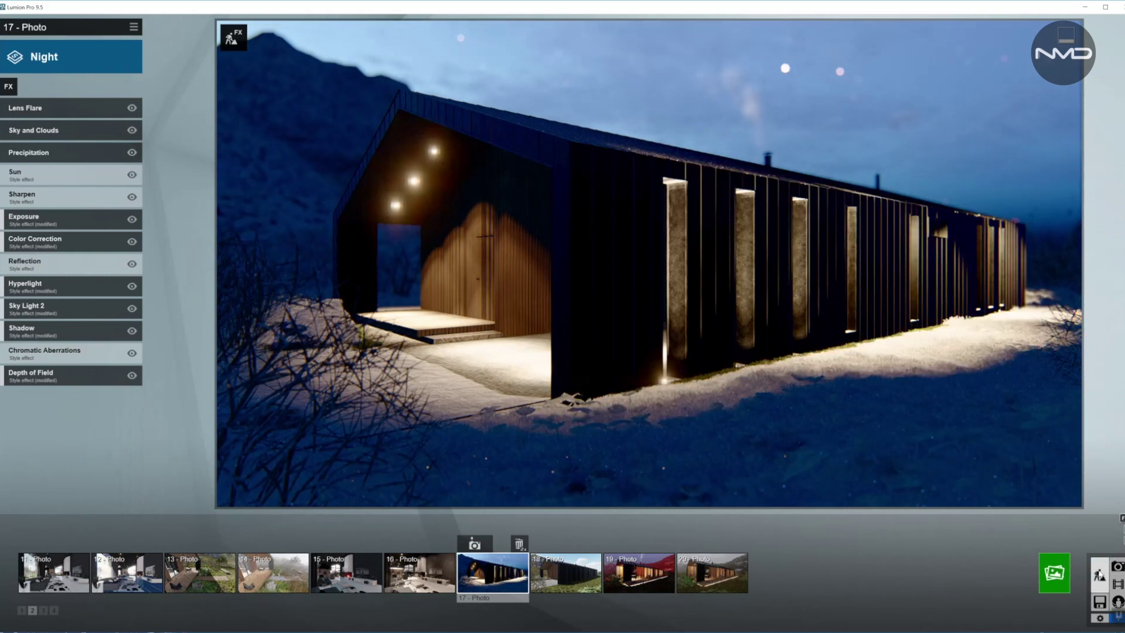
{"action": "mouse_move", "coordinate": [12, 20]}
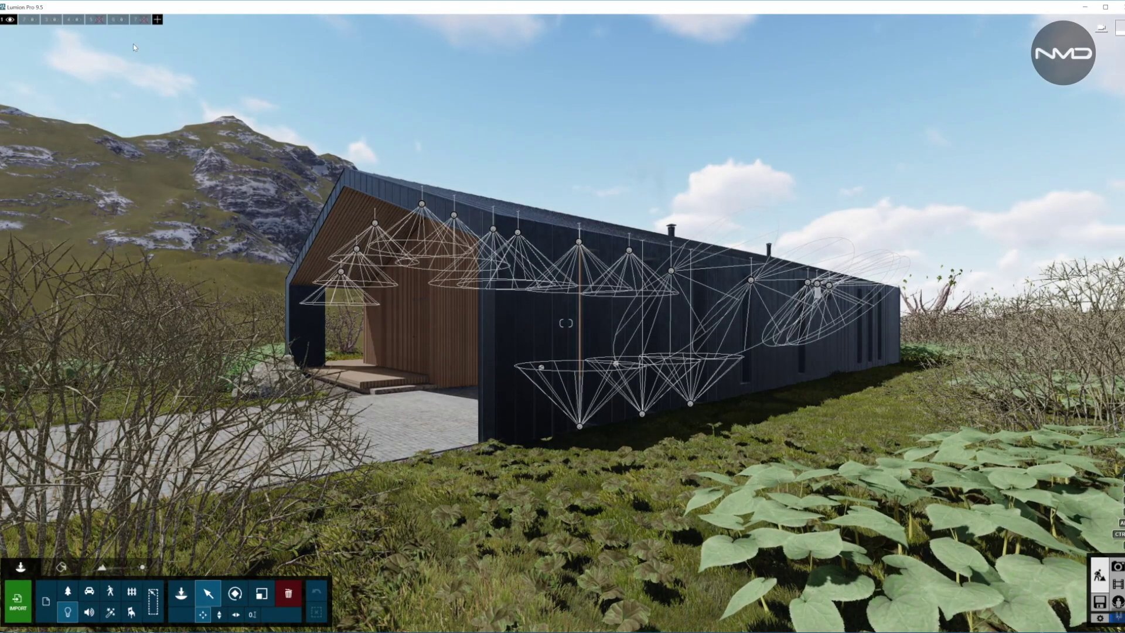
{"action": "left_click", "coordinate": [99, 20]}
{"action": "left_click", "coordinate": [99, 21]}
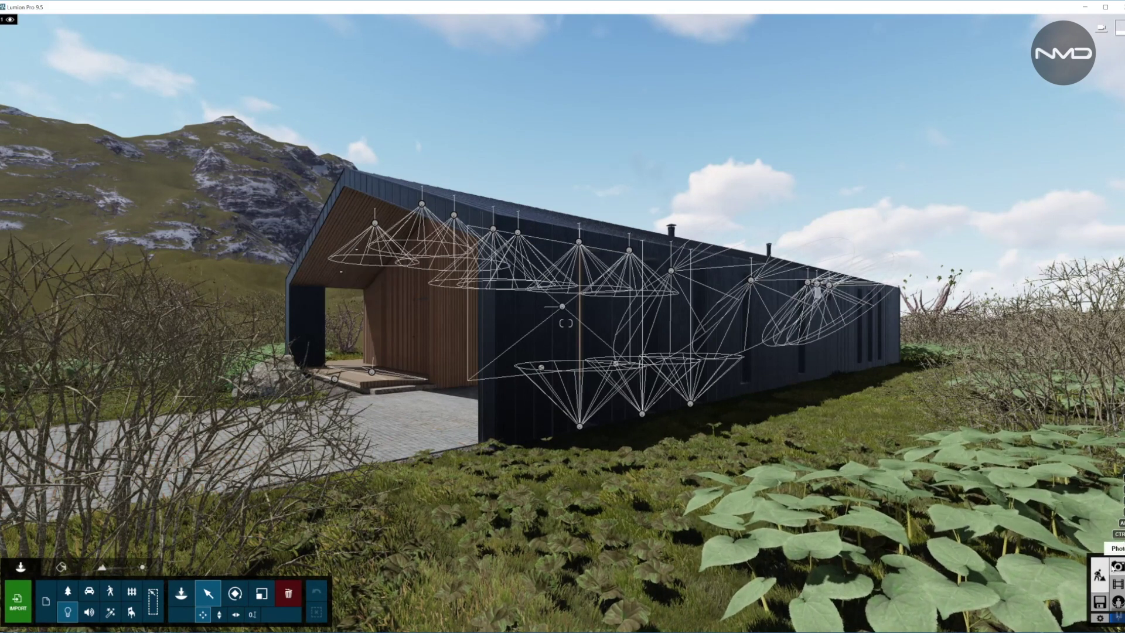
{"action": "left_click", "coordinate": [1116, 566]}
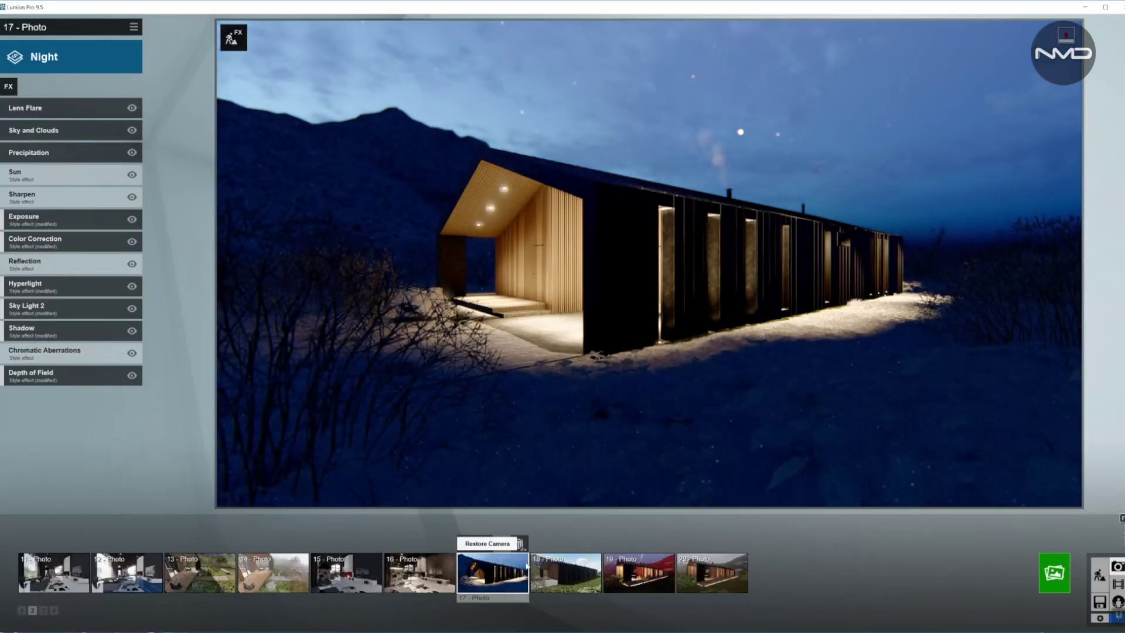
{"action": "left_click", "coordinate": [526, 565]}
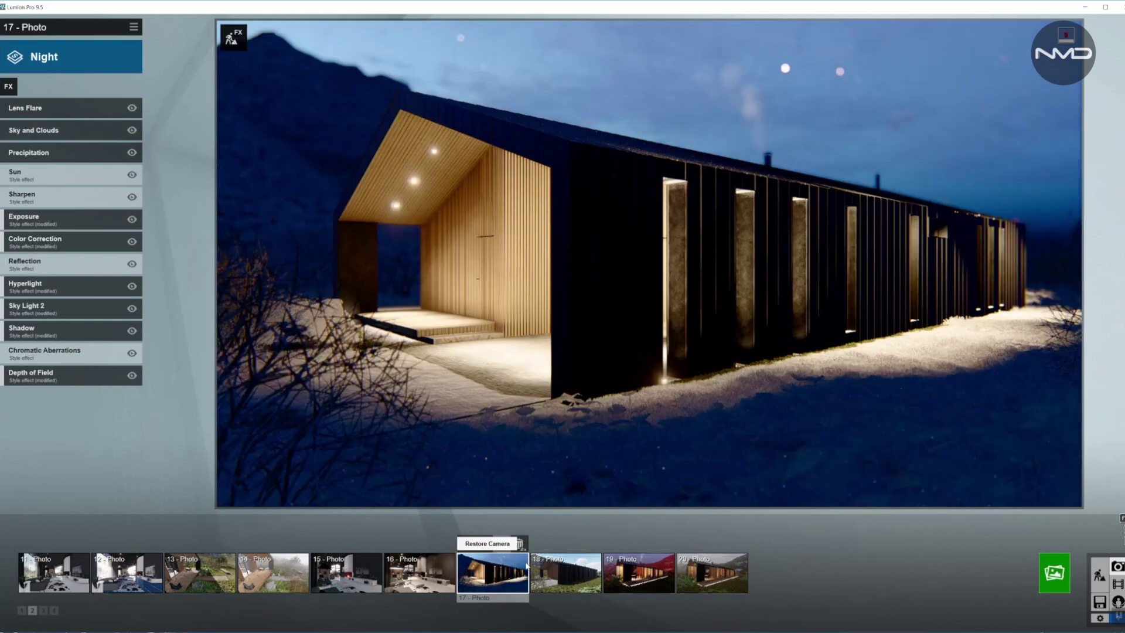
{"action": "key", "text": "F6"}
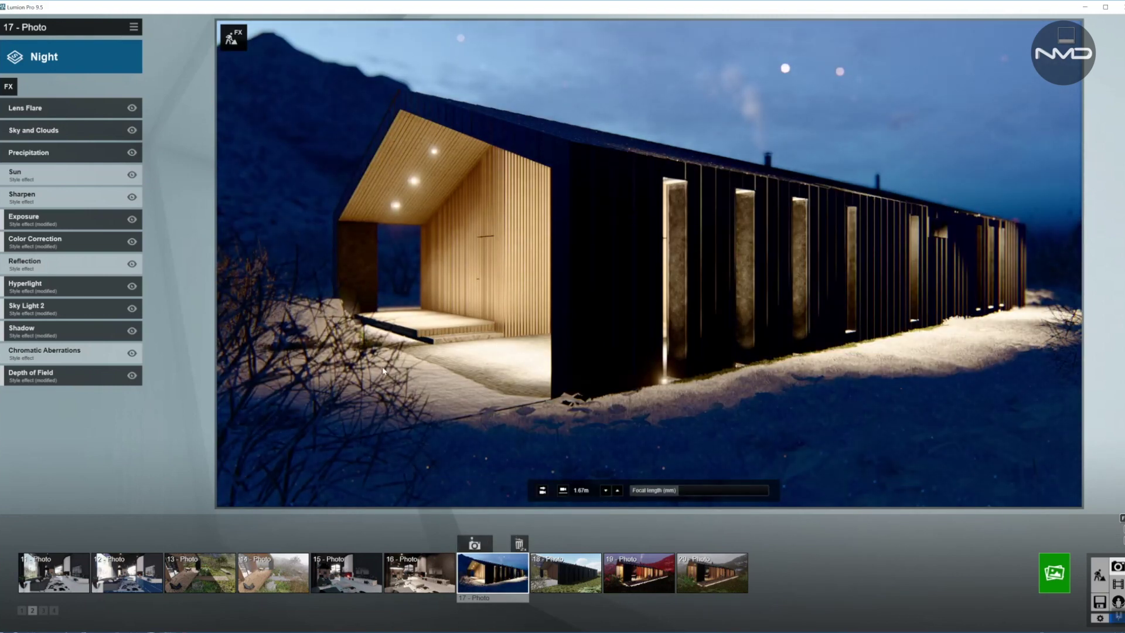
{"action": "key", "text": "F7"}
- Examine the Lens Flare effect's settings in photo 17, including master brightness and the isolation of bright pixels
{"action": "left_click", "coordinate": [65, 112]}
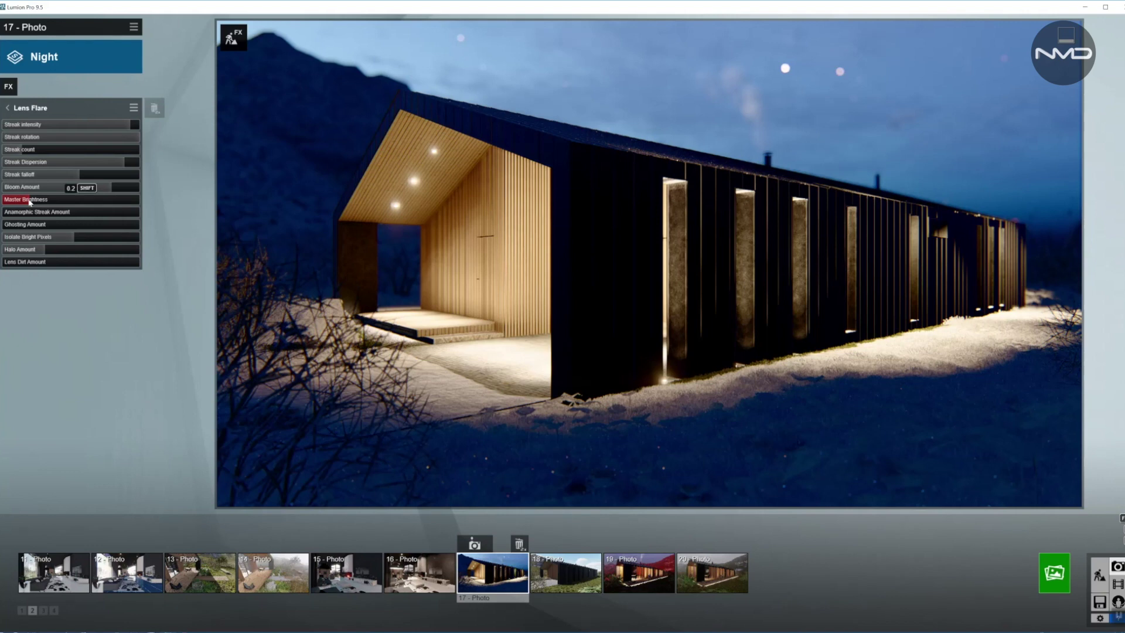
{"action": "mouse_move", "coordinate": [70, 236]}
{"action": "left_mouse_down"}
{"action": "mouse_move", "coordinate": [94, 235]}
{"action": "mouse_move", "coordinate": [75, 237]}
{"action": "left_mouse_up"}
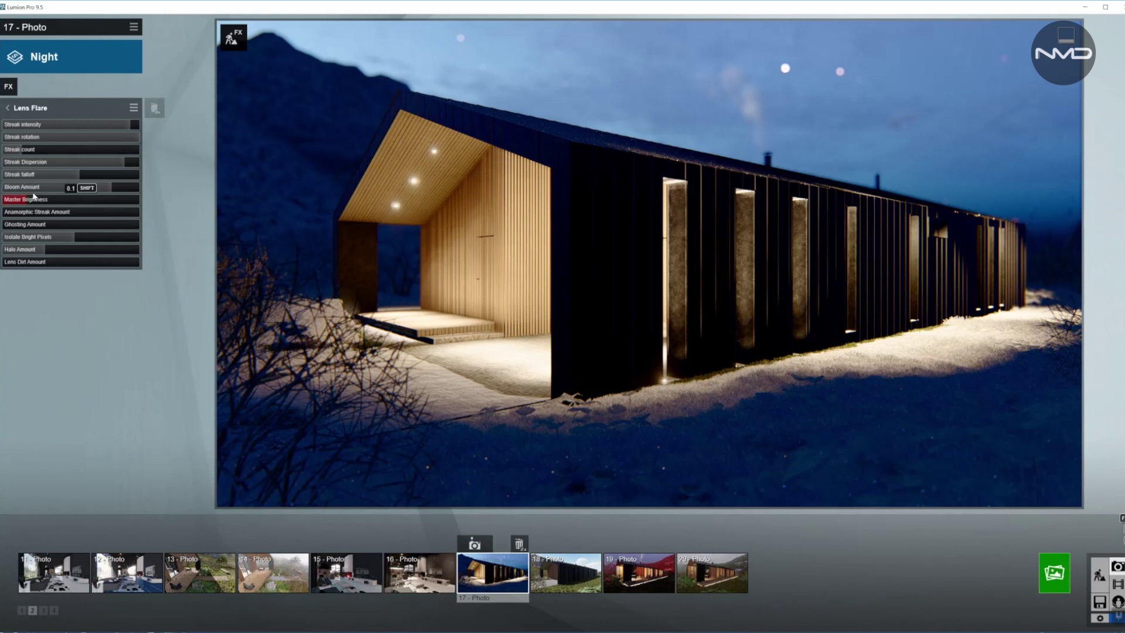
{"action": "left_click", "coordinate": [8, 107]}
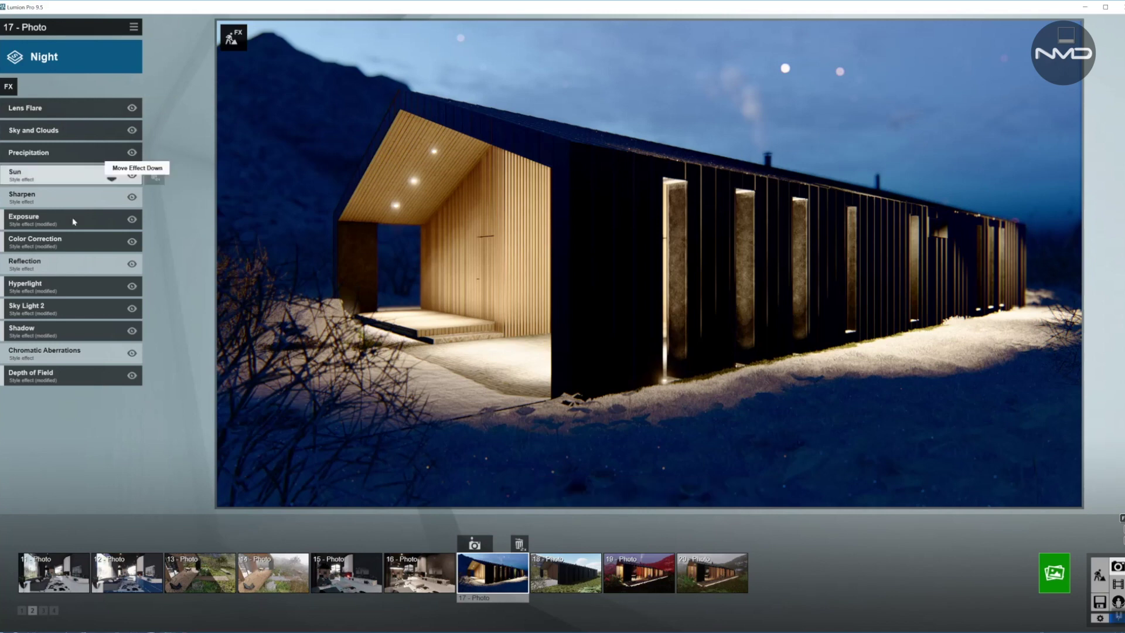
- Examine the Sky and Clouds settings and the Precipitation effect's snow settings in photo 17
{"action": "left_click", "coordinate": [82, 129]}
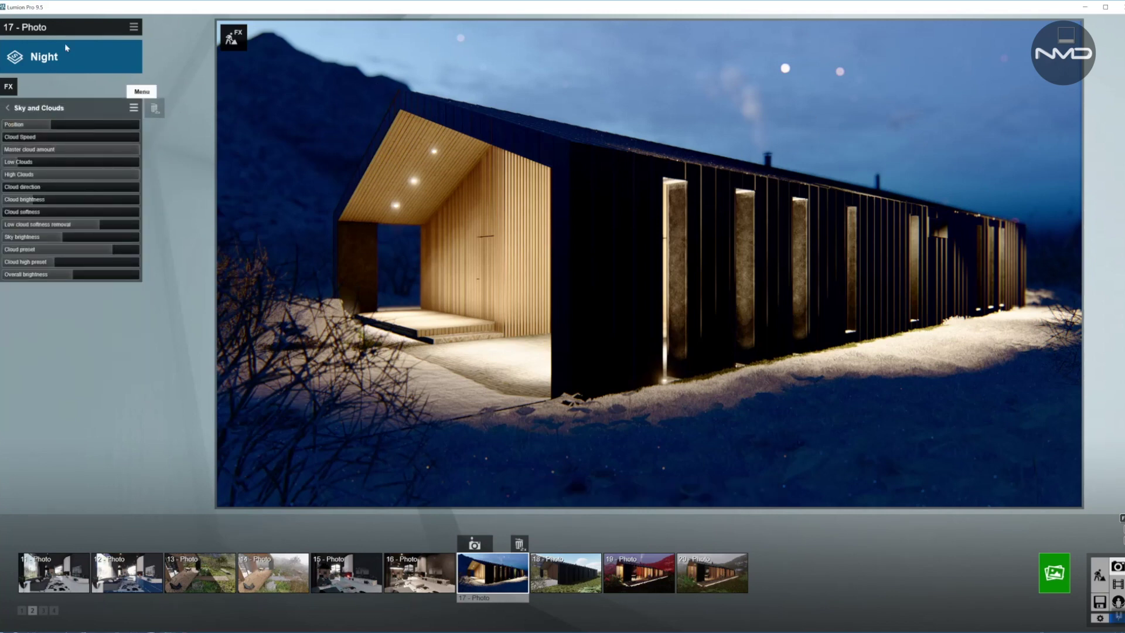
{"action": "left_click", "coordinate": [8, 107]}
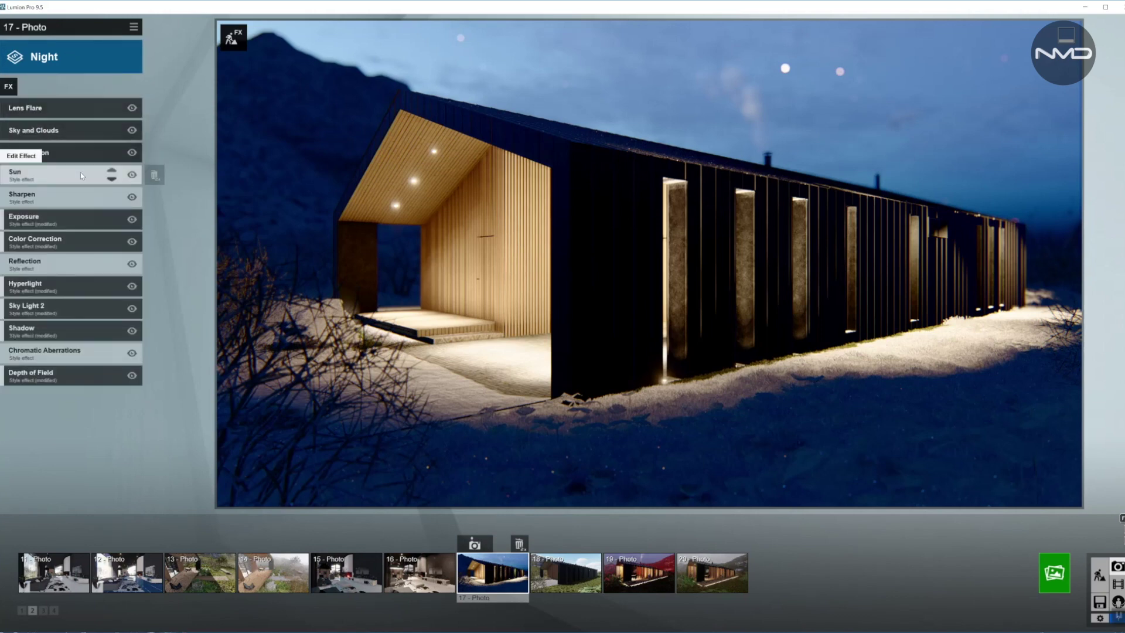
{"action": "left_click", "coordinate": [77, 152]}
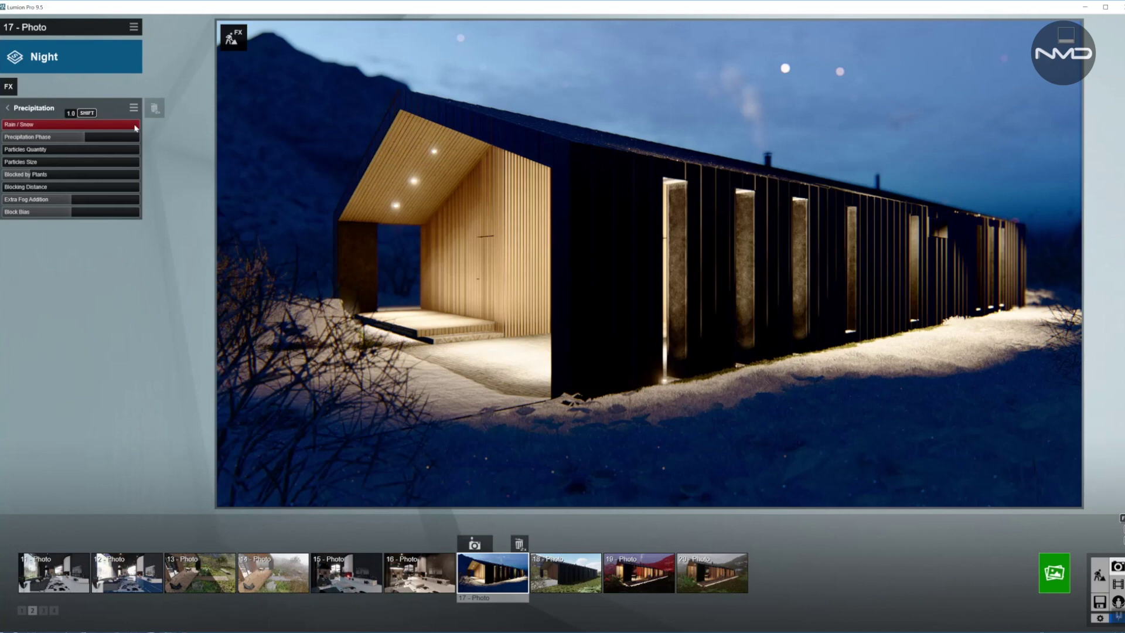
{"action": "left_click_drag", "start_coordinate": [133, 121], "coordinate": [211, 134]}
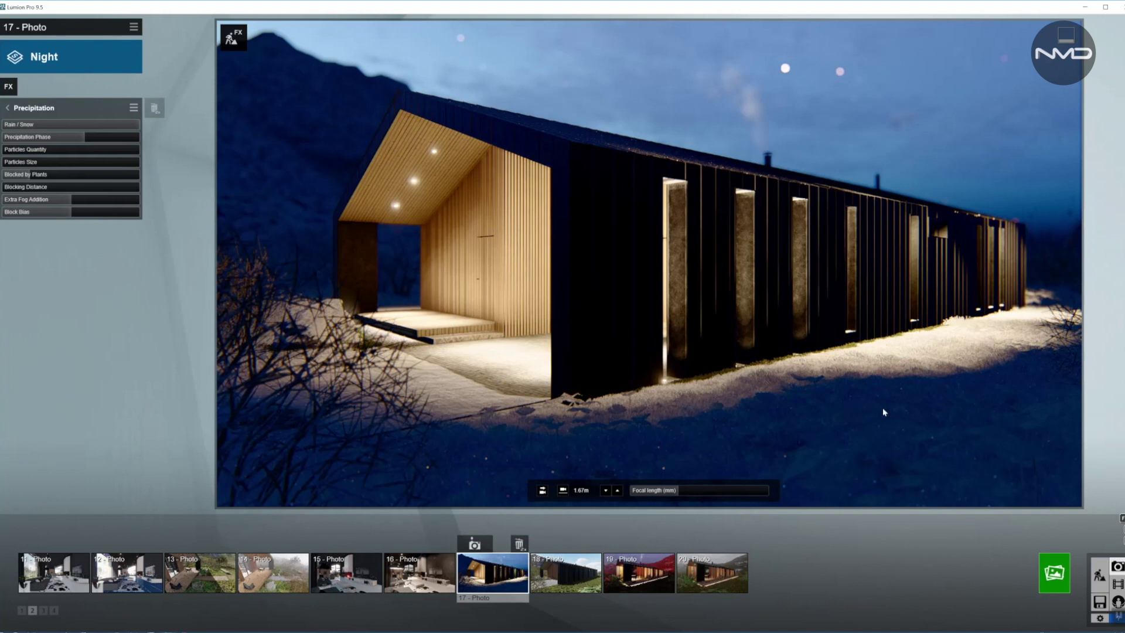
{"action": "left_click", "coordinate": [4, 108]}
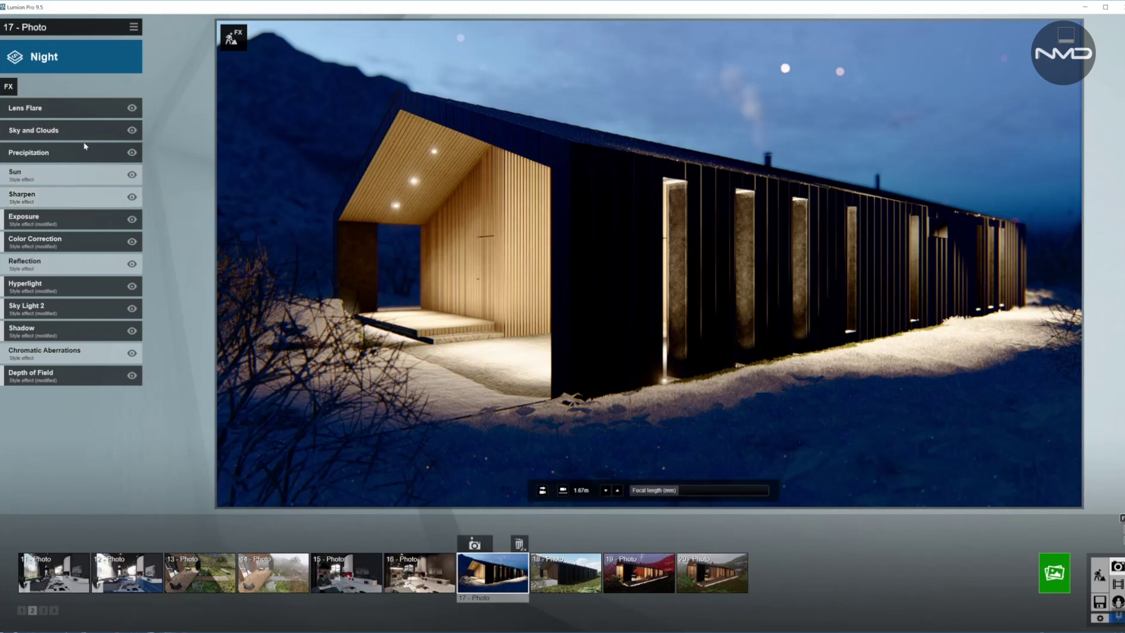
- Adjust the Sharpen effect of photo 17 to a low intensity
{"action": "left_click", "coordinate": [49, 195]}
{"action": "left_click_drag", "start_coordinate": [1, 124], "coordinate": [22, 127]}
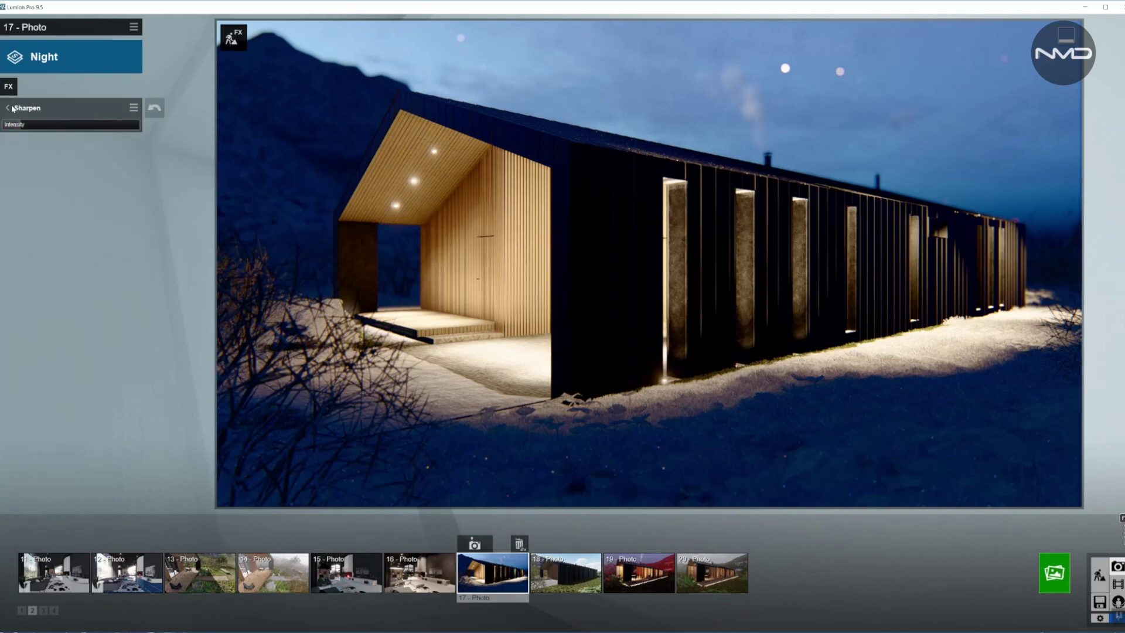
{"action": "left_click", "coordinate": [11, 108]}
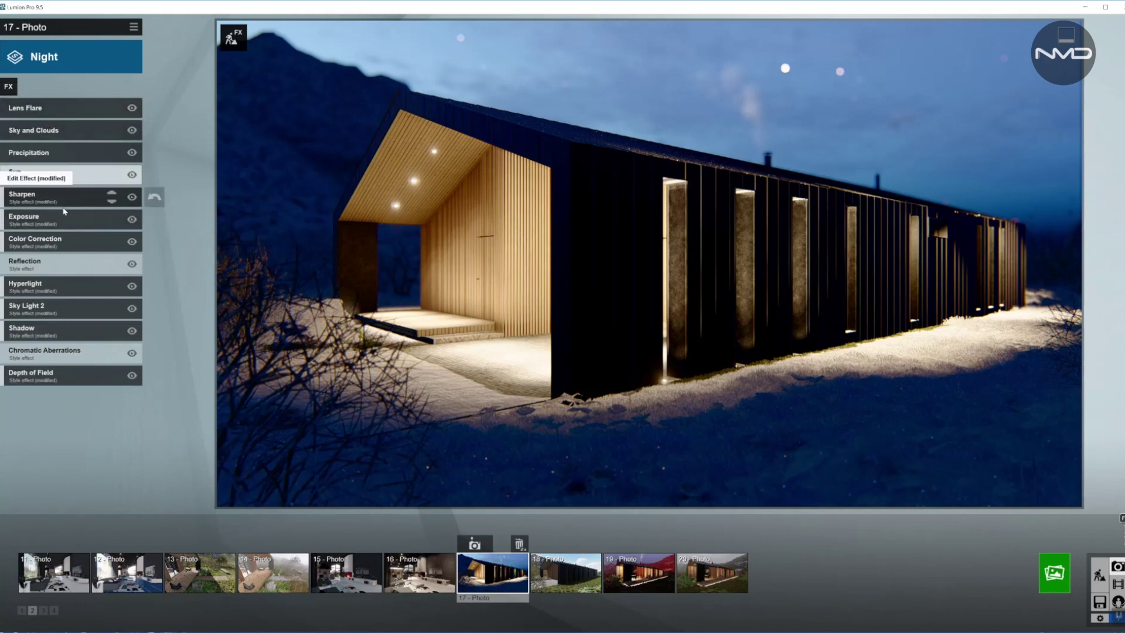
- Examine the Exposure level and the Color Correction settings of photo 17
{"action": "left_click", "coordinate": [65, 214]}
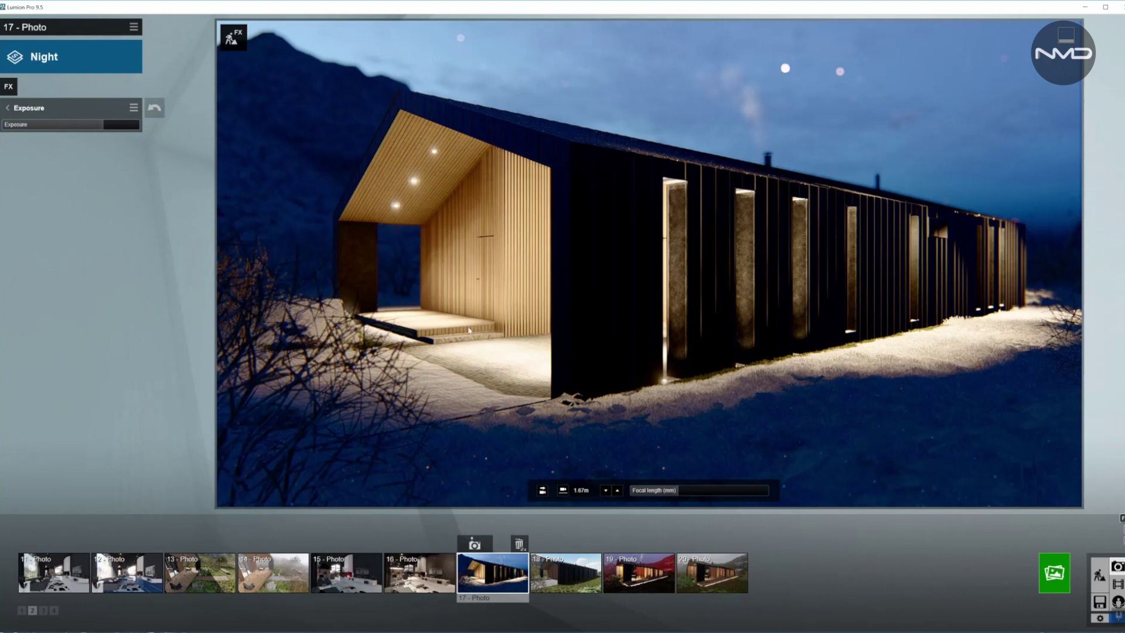
{"action": "left_click", "coordinate": [10, 108]}
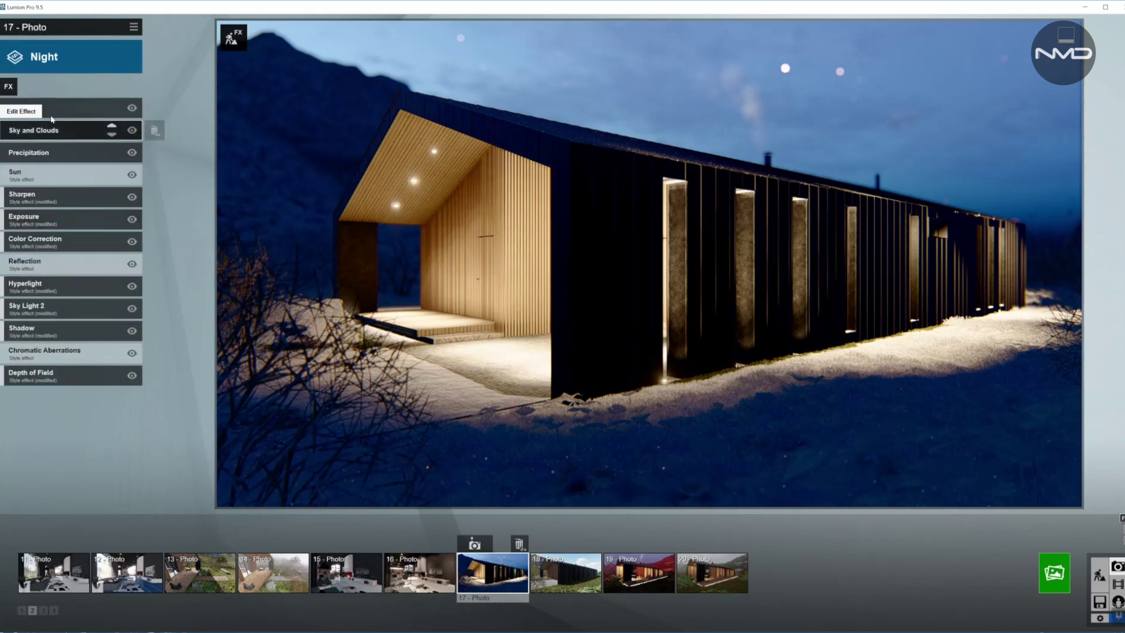
{"action": "left_click", "coordinate": [78, 250]}
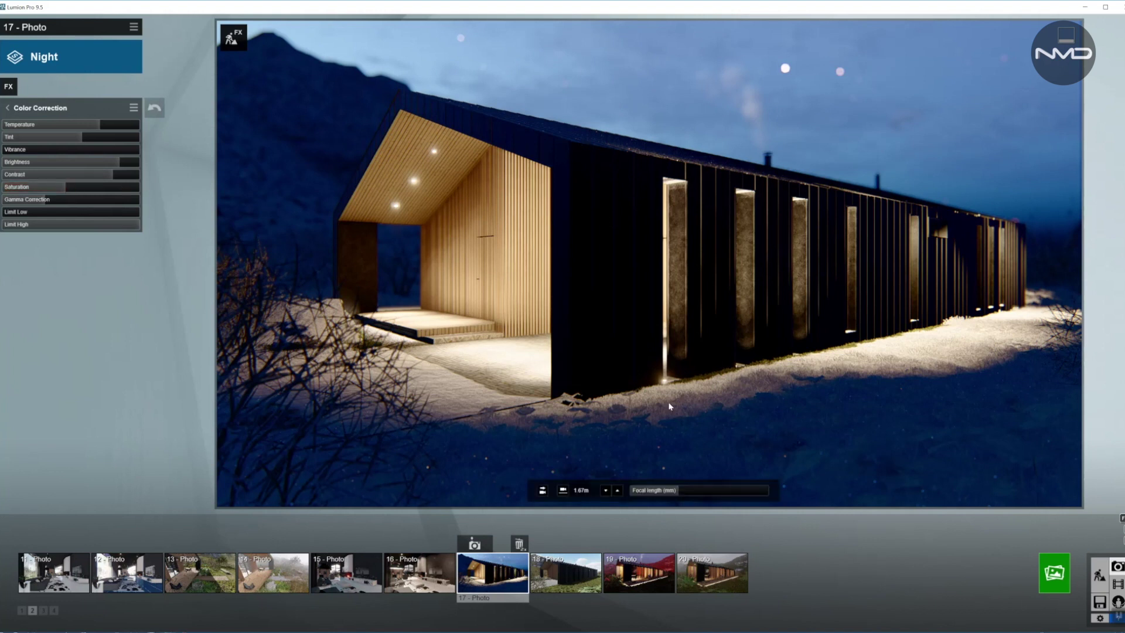
{"action": "left_click", "coordinate": [10, 109]}
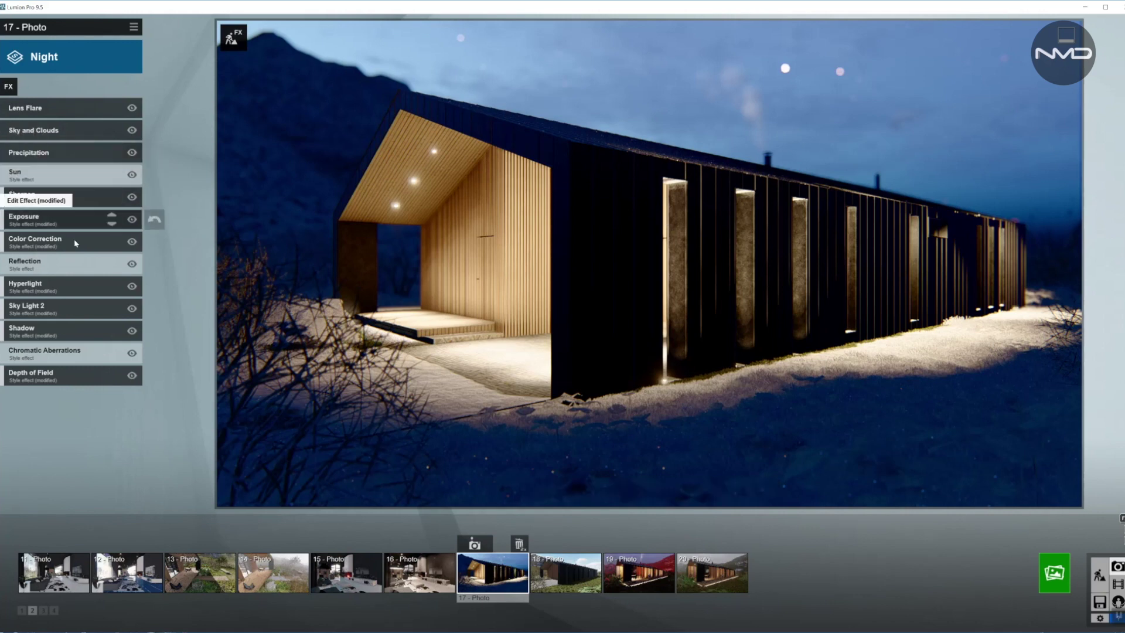
- Examine the Reflection effect's settings and the Hyperlight amount of photo 17
{"action": "left_click", "coordinate": [68, 266]}
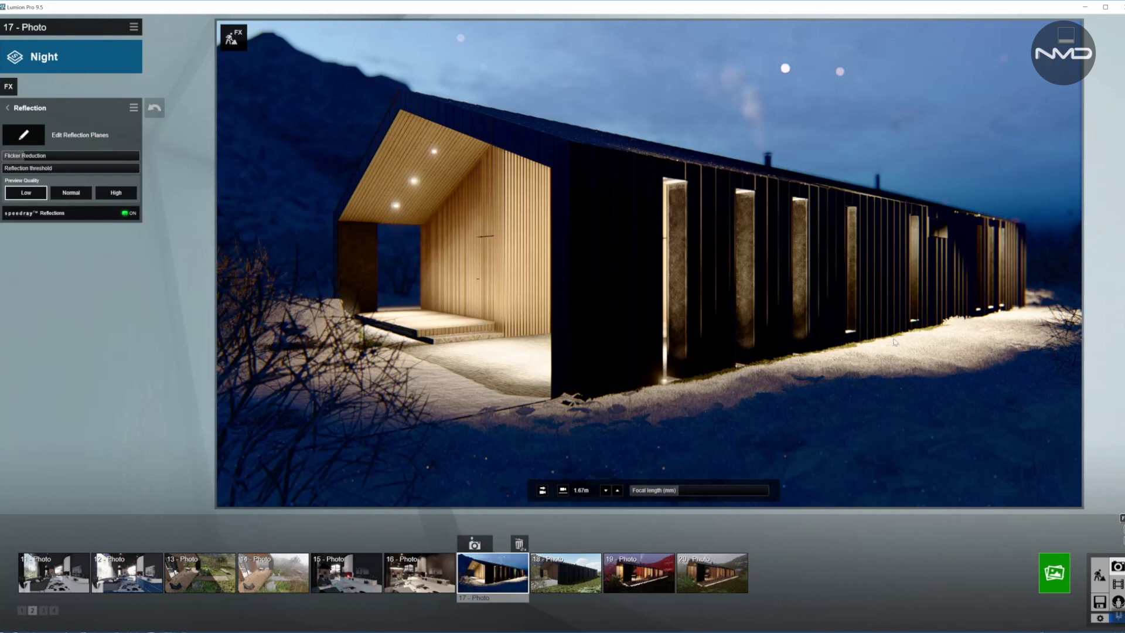
{"action": "left_click", "coordinate": [8, 109]}
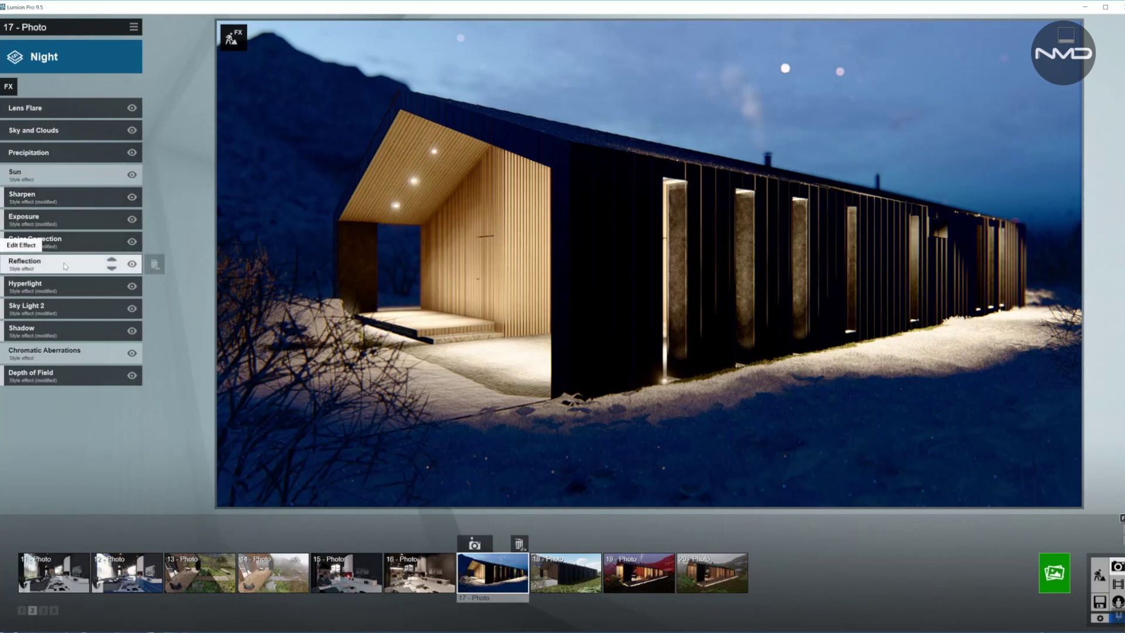
{"action": "left_click", "coordinate": [64, 286]}
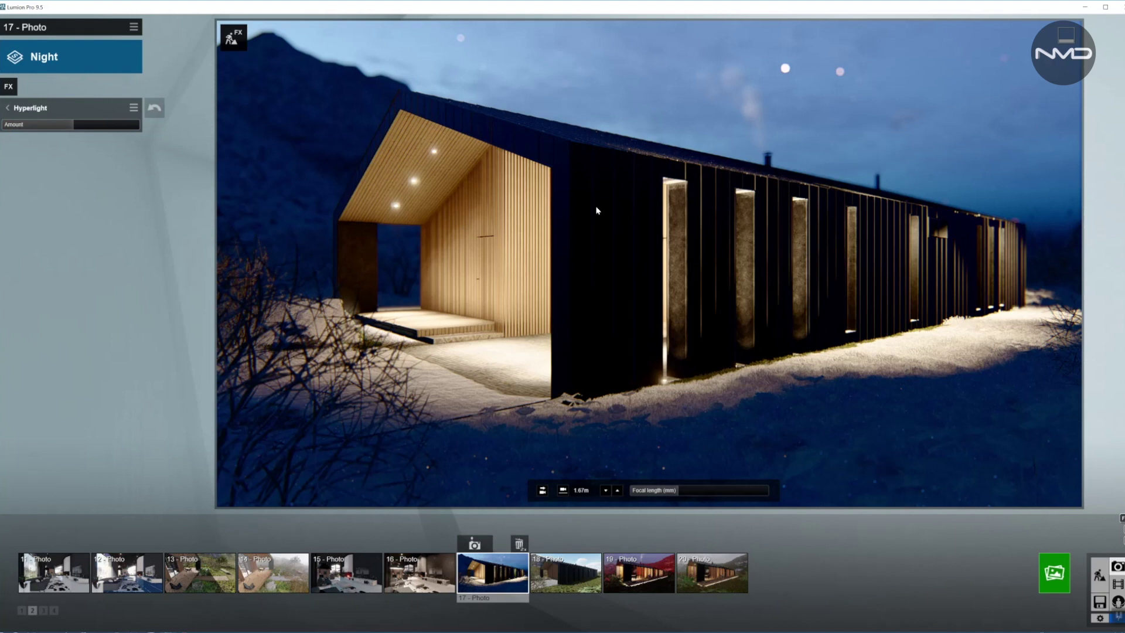
{"action": "left_click", "coordinate": [9, 108]}
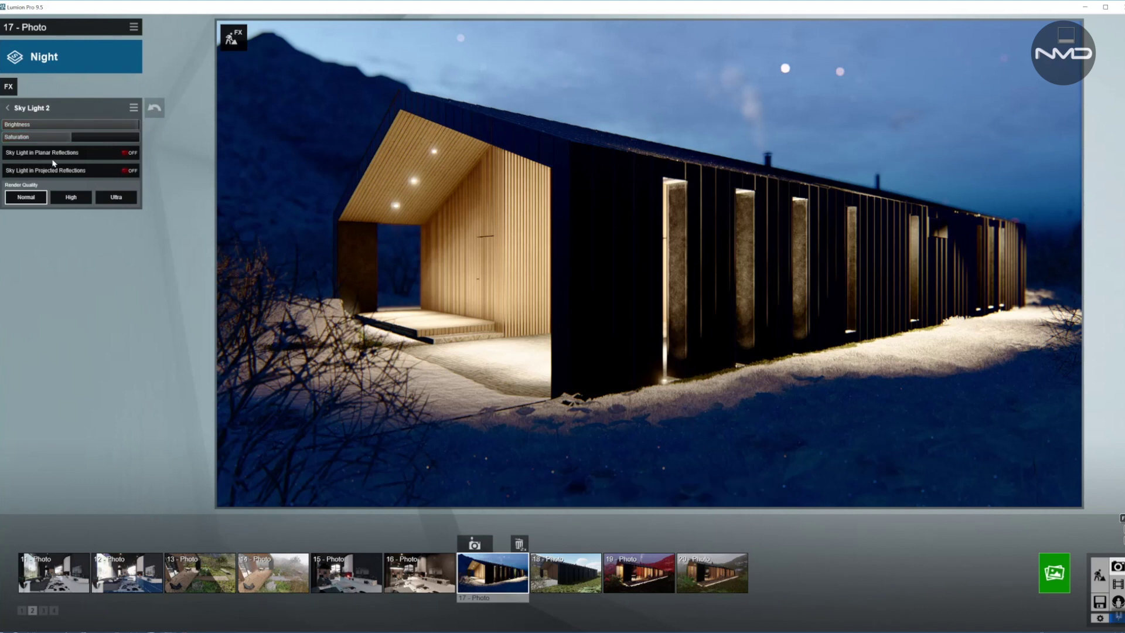
- Examine the Sky Light 2 brightness and render quality and the Shadow effect's settings in photo 17
{"action": "left_click", "coordinate": [8, 108]}
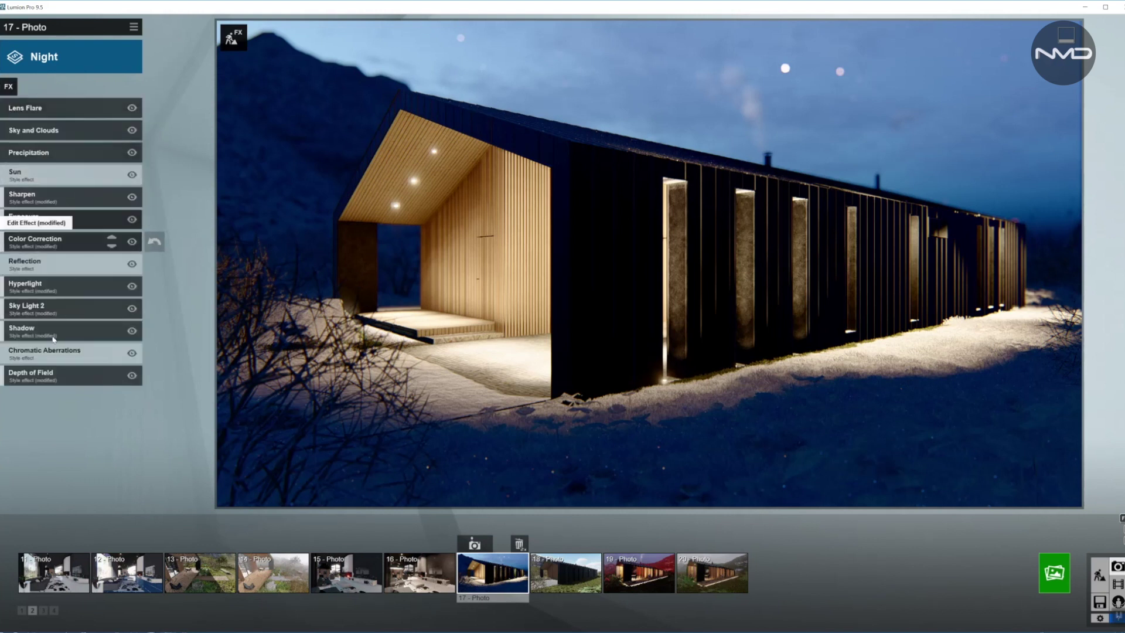
{"action": "left_click", "coordinate": [111, 328]}
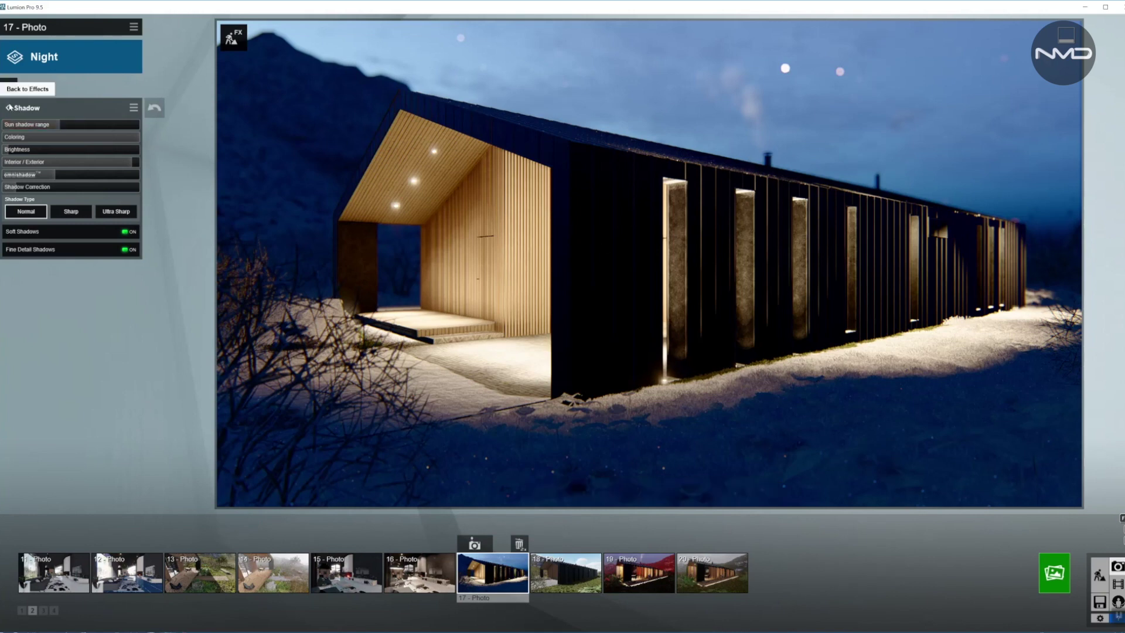
{"action": "left_click", "coordinate": [9, 107]}
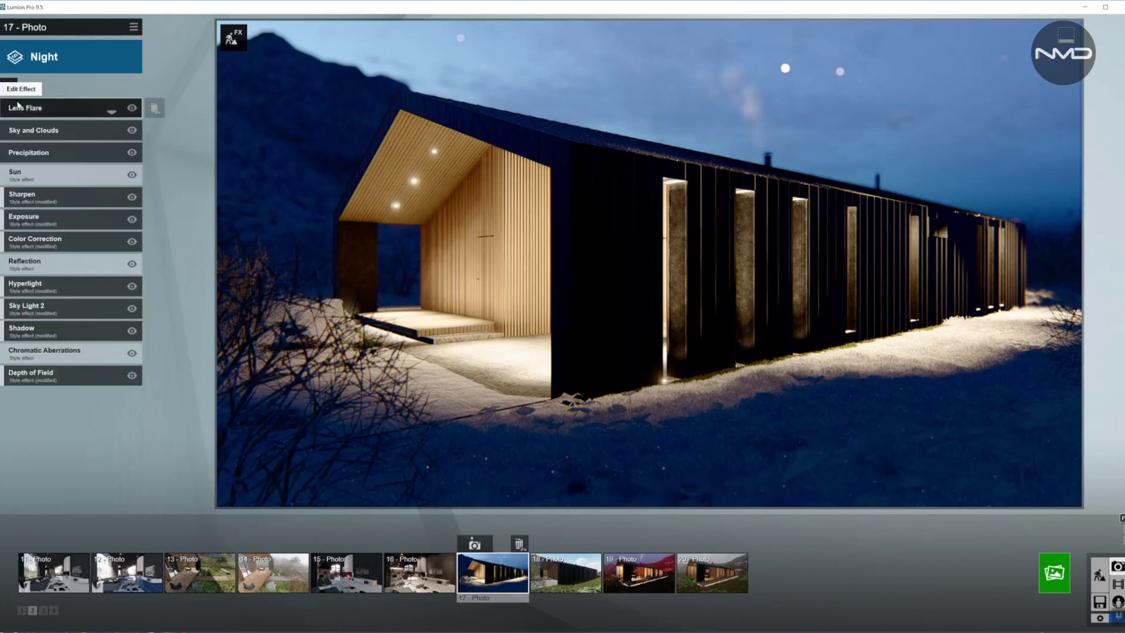
- Set the Chromatic Aberrations effect's dispersion to 0.0 in photo 17
{"action": "left_click", "coordinate": [76, 353]}
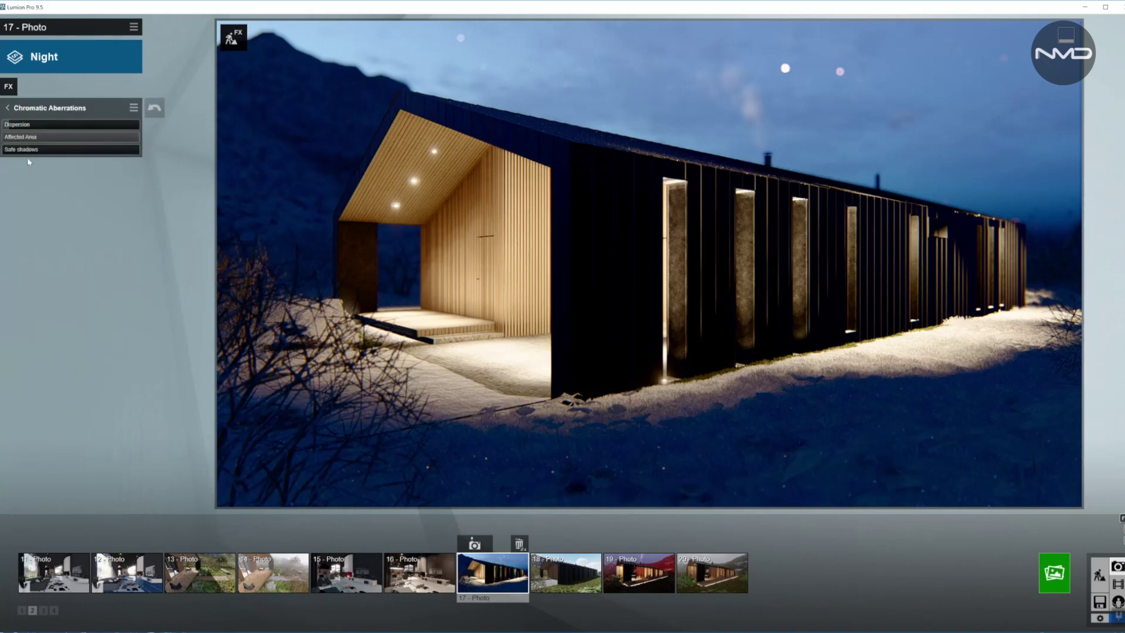
{"action": "left_click", "coordinate": [10, 126]}
{"action": "left_click", "coordinate": [7, 108]}
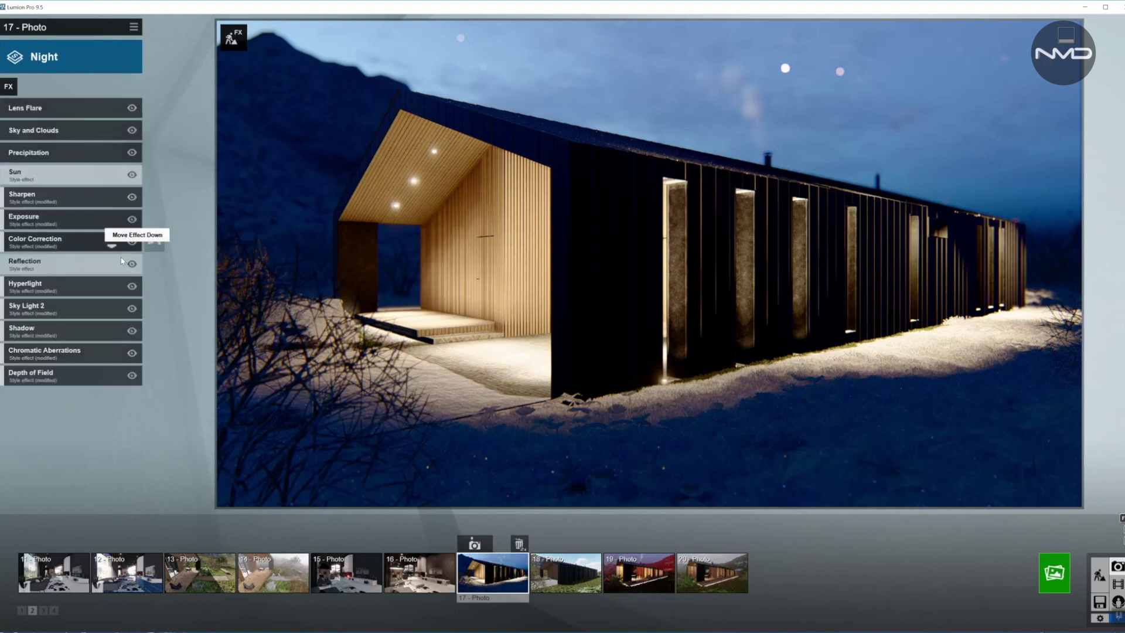
- Examine the Depth of Field effect's amount, auto focus setting and focus-point selection view in photo 17
{"action": "left_click", "coordinate": [80, 373]}
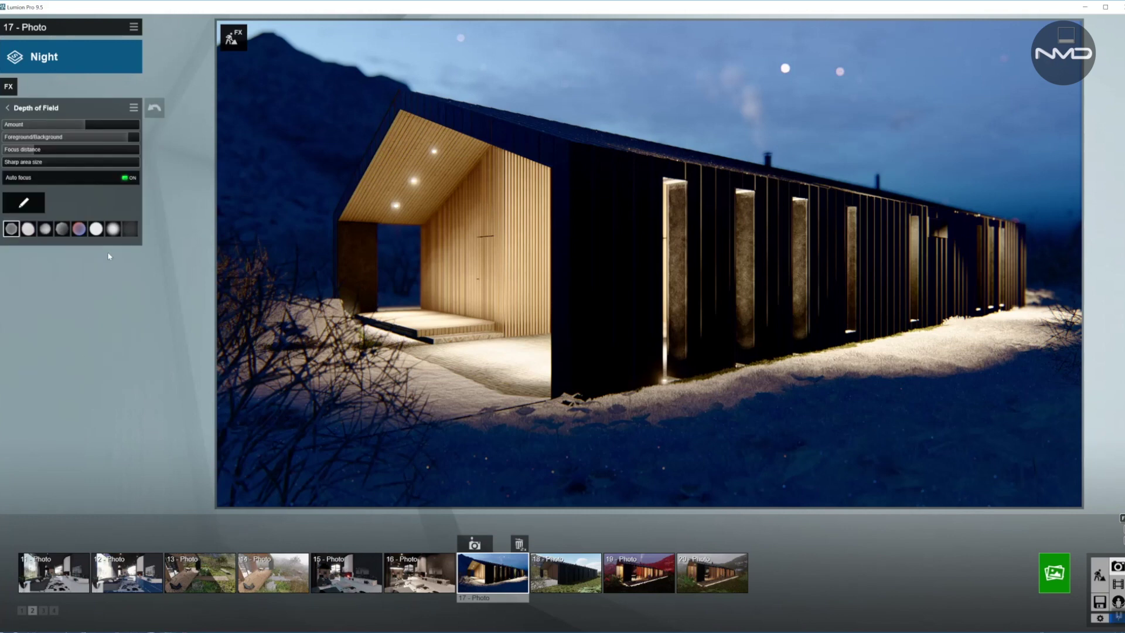
{"action": "mouse_move", "coordinate": [36, 129]}
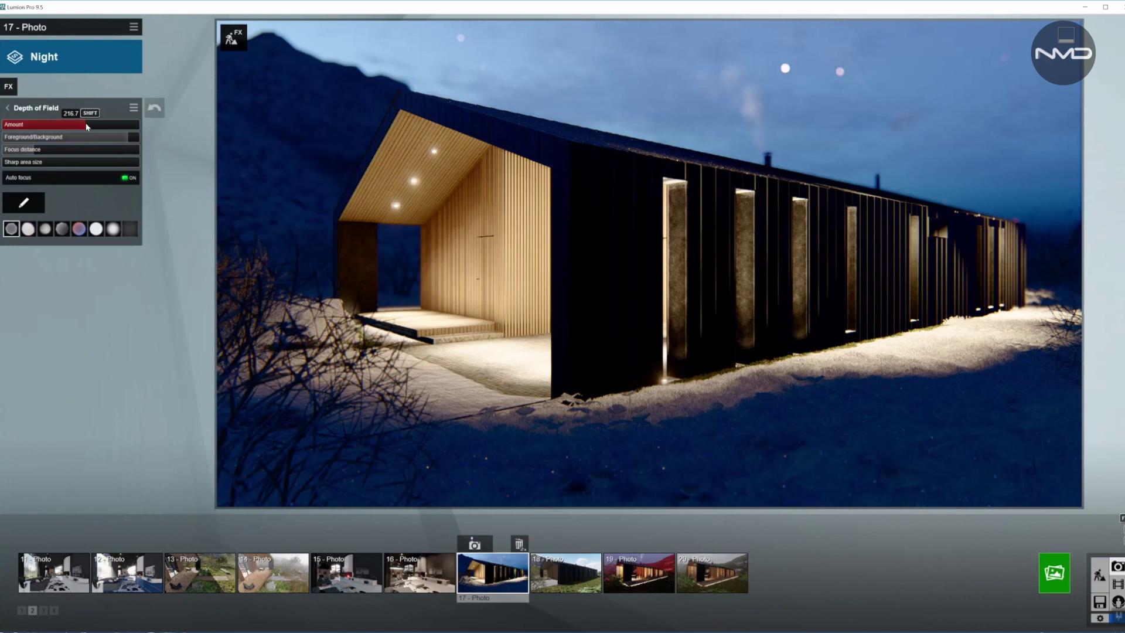
{"action": "mouse_move", "coordinate": [299, 282]}
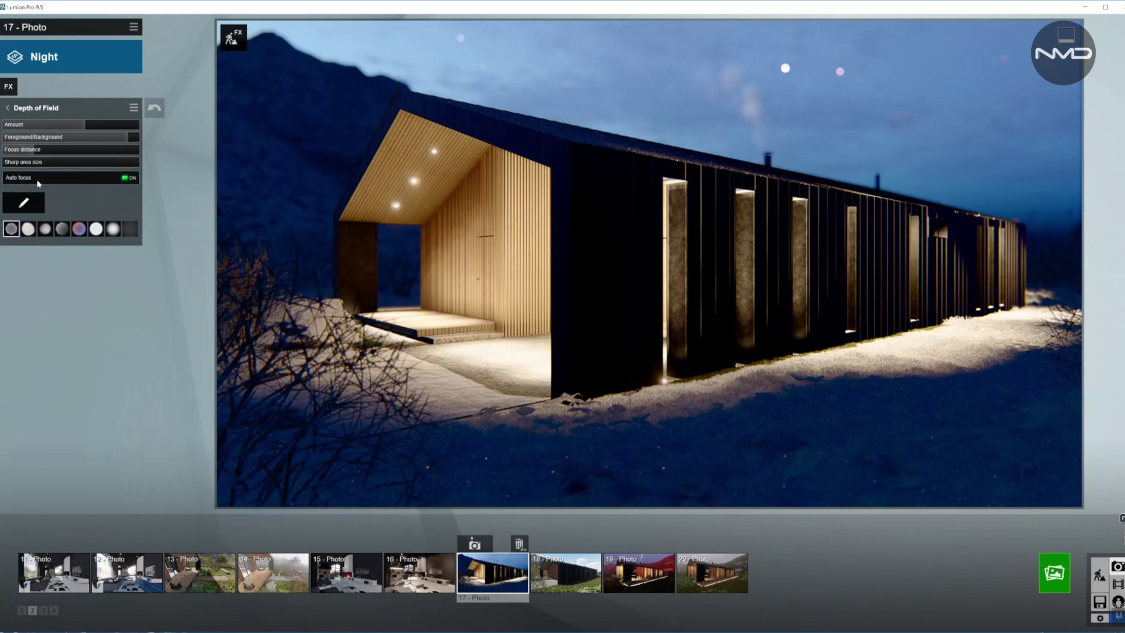
{"action": "left_click", "coordinate": [25, 205]}
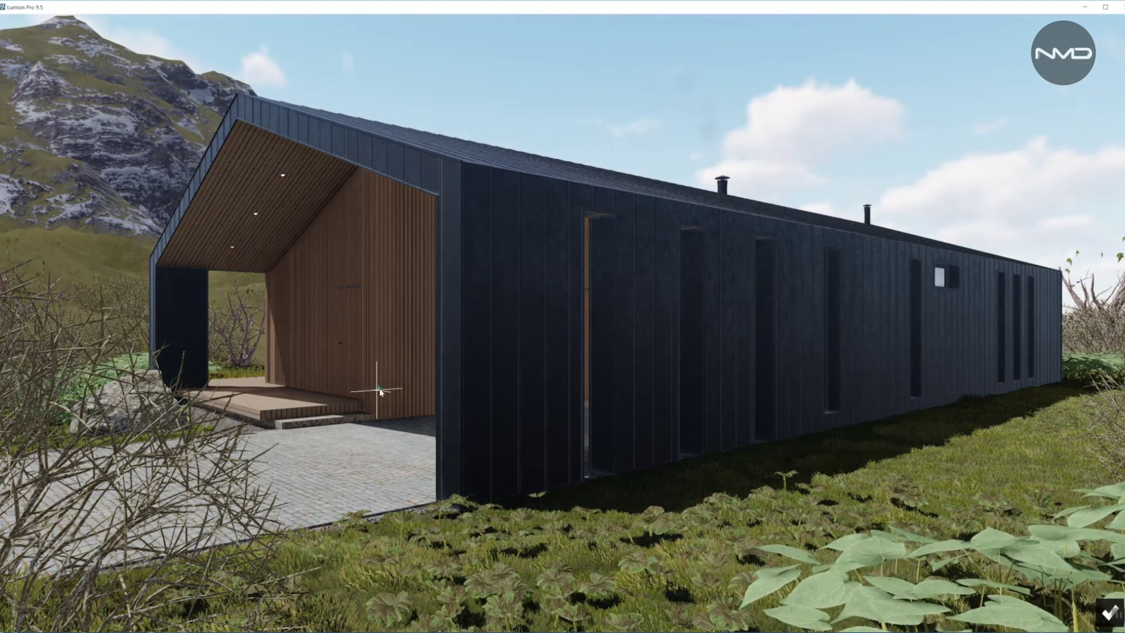
{"action": "left_click", "coordinate": [1109, 612]}
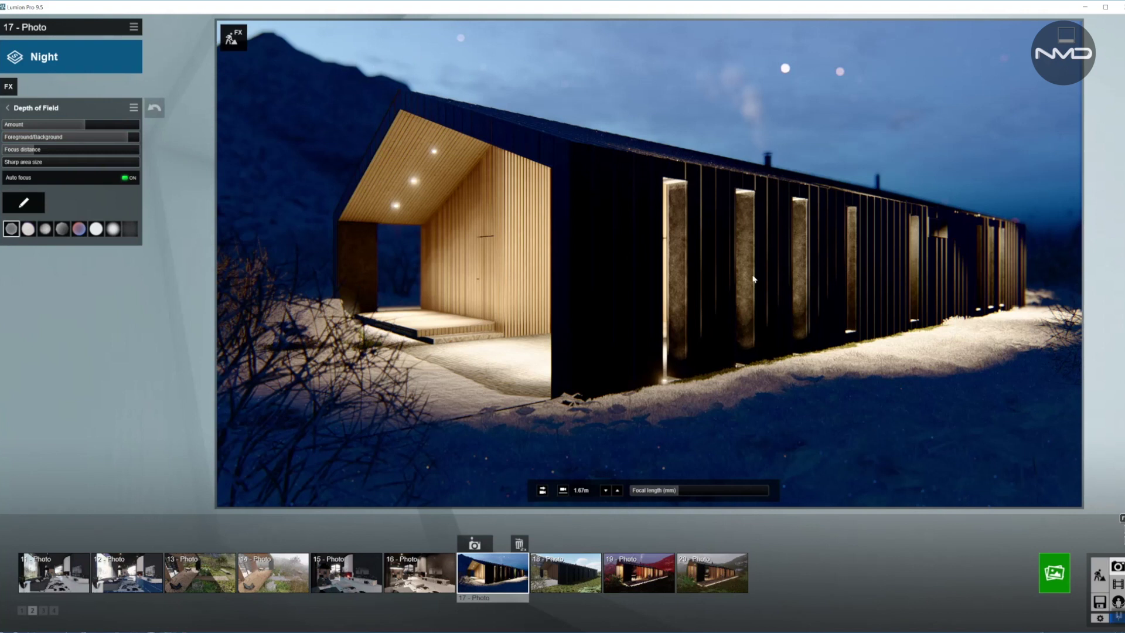
{"action": "left_click", "coordinate": [8, 109]}
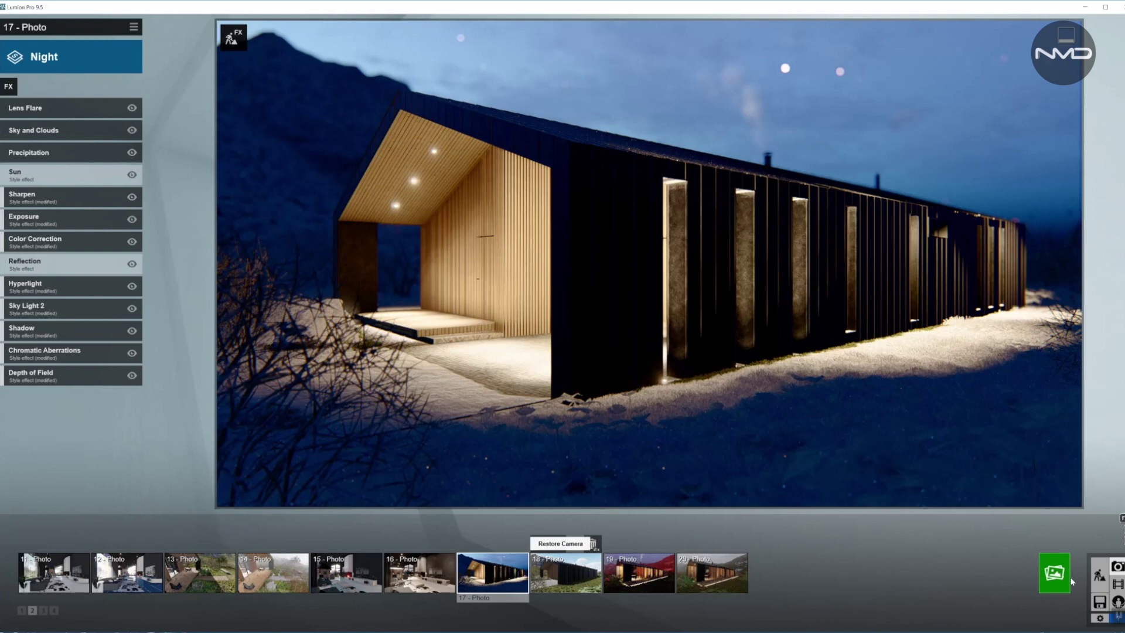
- Render the current shot at Desktop size 1920x1080, saving it to the Desktop folder as the JPG file Scandinavian_Bungallow_Poster_1_10
{"action": "left_click", "coordinate": [1054, 573]}
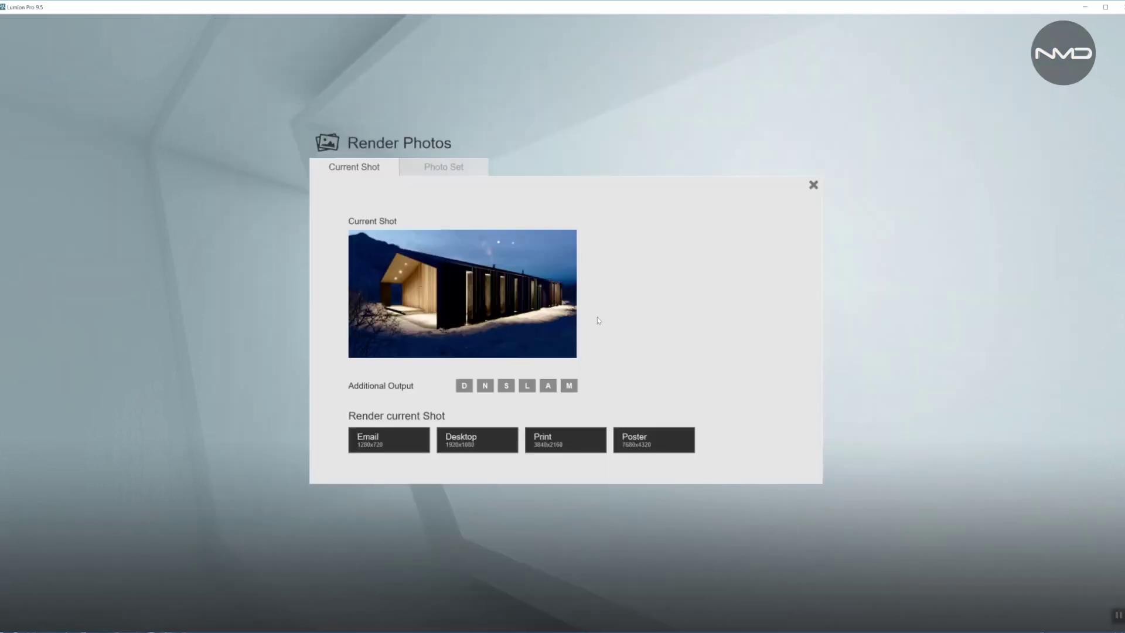
{"action": "left_click", "coordinate": [495, 438]}
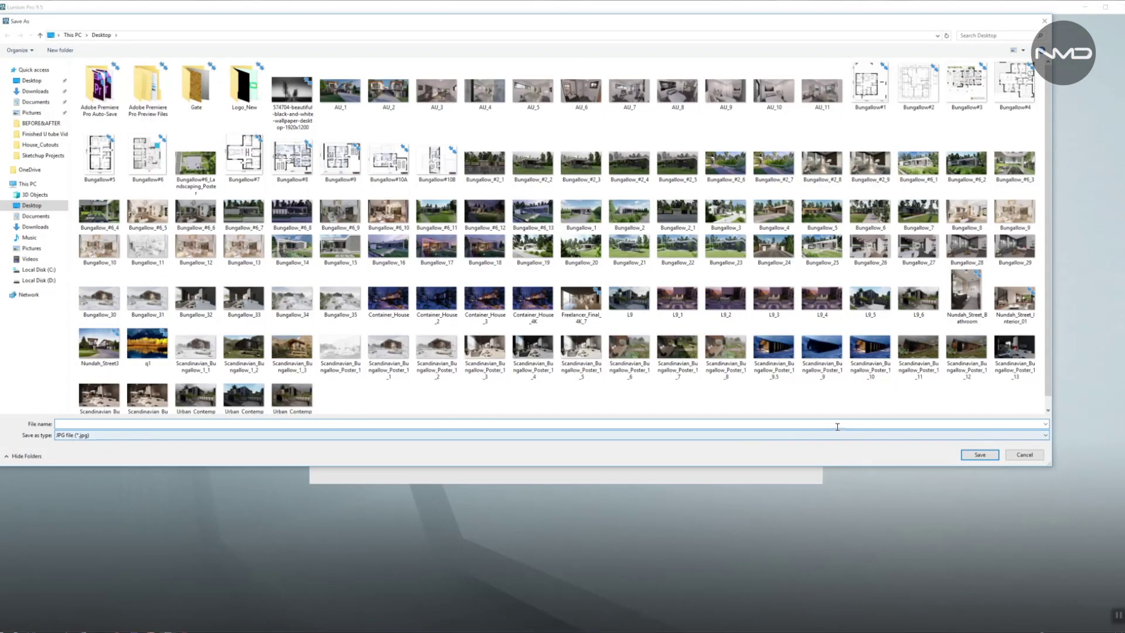
{"action": "left_click", "coordinate": [871, 347]}
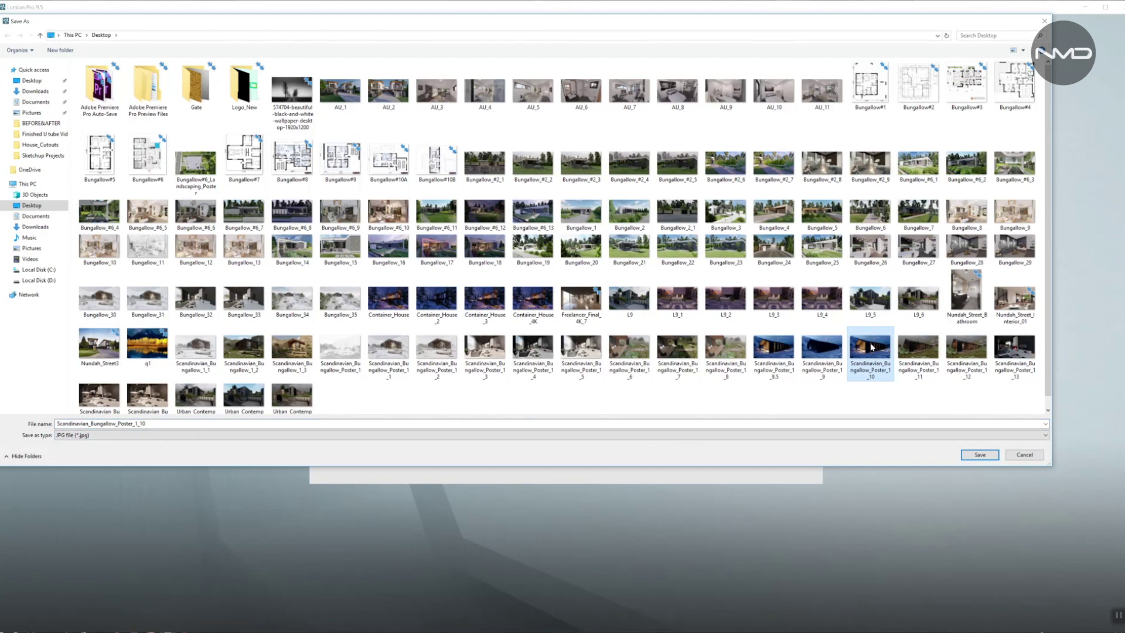
{"action": "key", "text": "Return"}
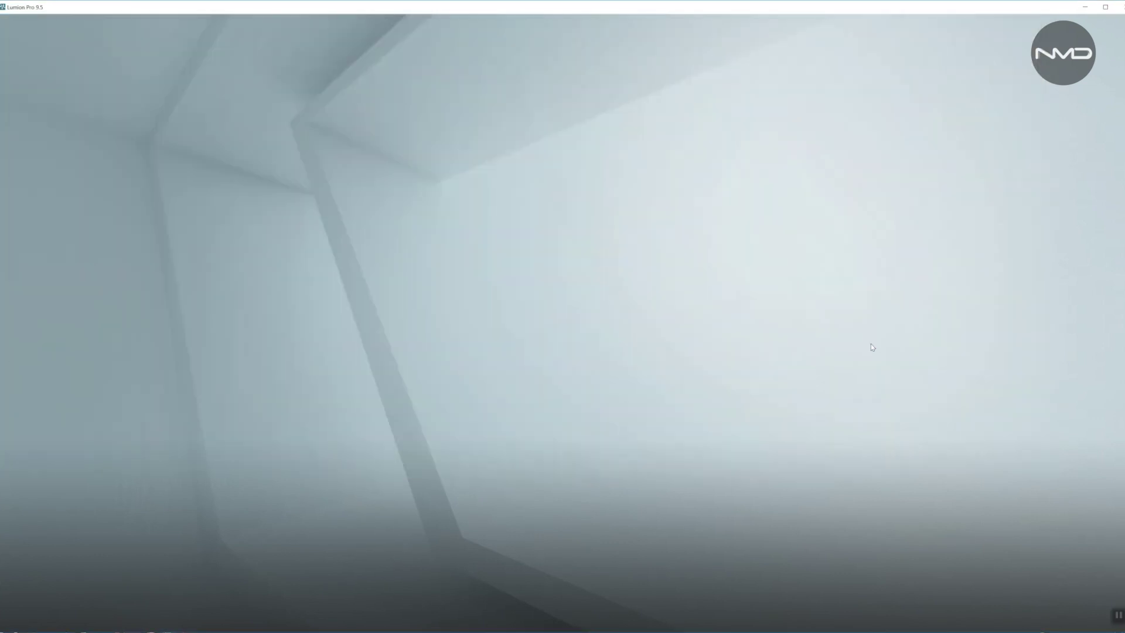